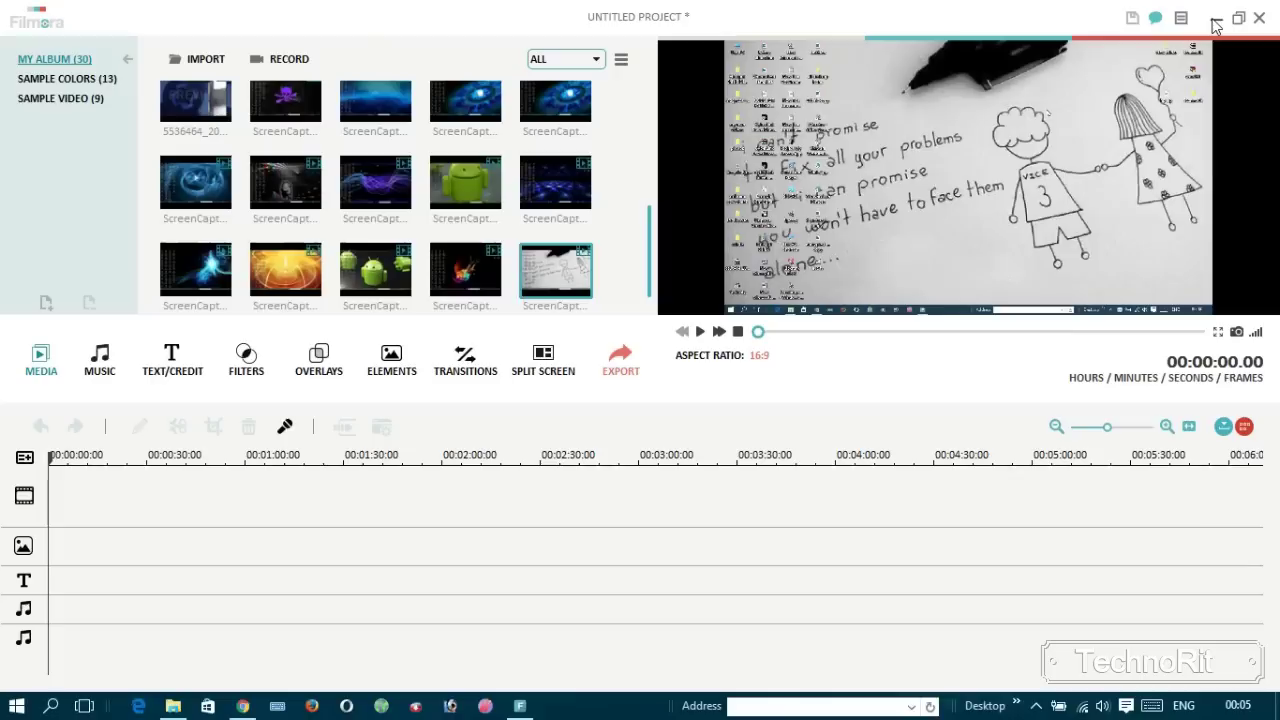
Step: Minimize the Wondershare Filmora editor to reveal the desktop
{"action": "left_click", "coordinate": [1213, 20]}
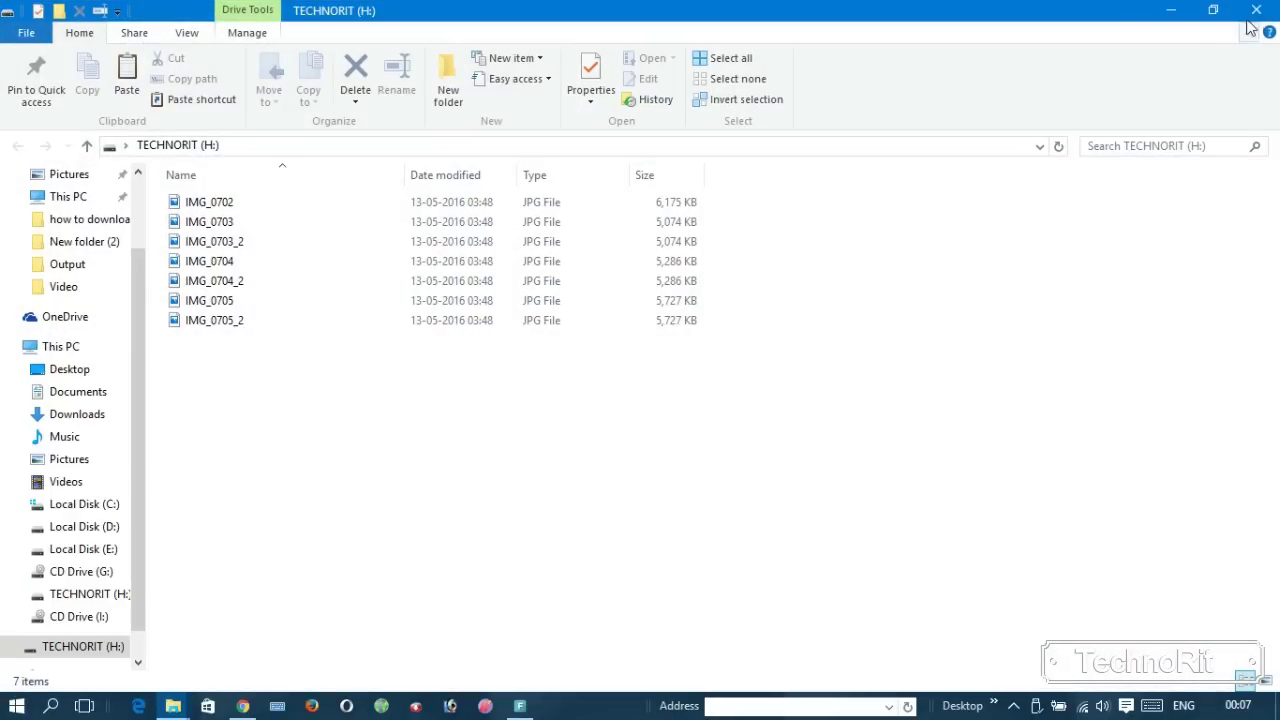
Step: Close the TECHNORIT (H:) window, reopen This PC and select the TECHNORIT (H:) drive
{"action": "left_click", "coordinate": [1256, 10]}
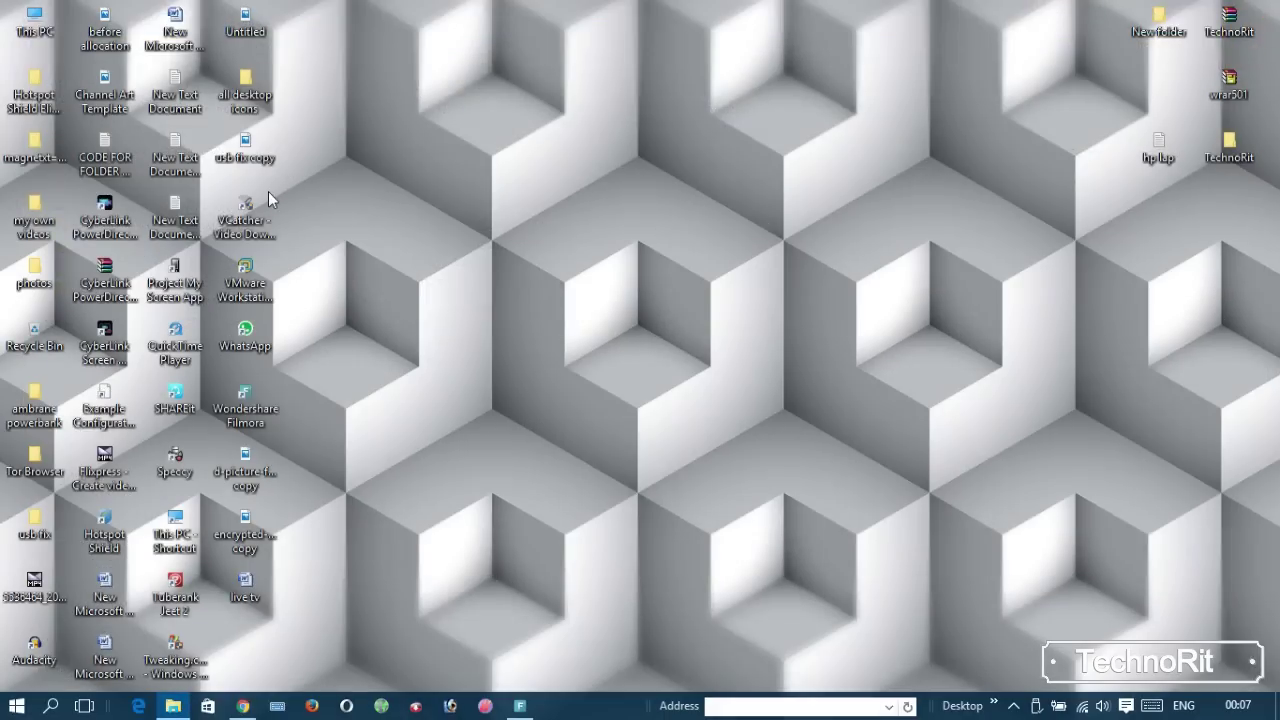
{"action": "double_click", "coordinate": [34, 25]}
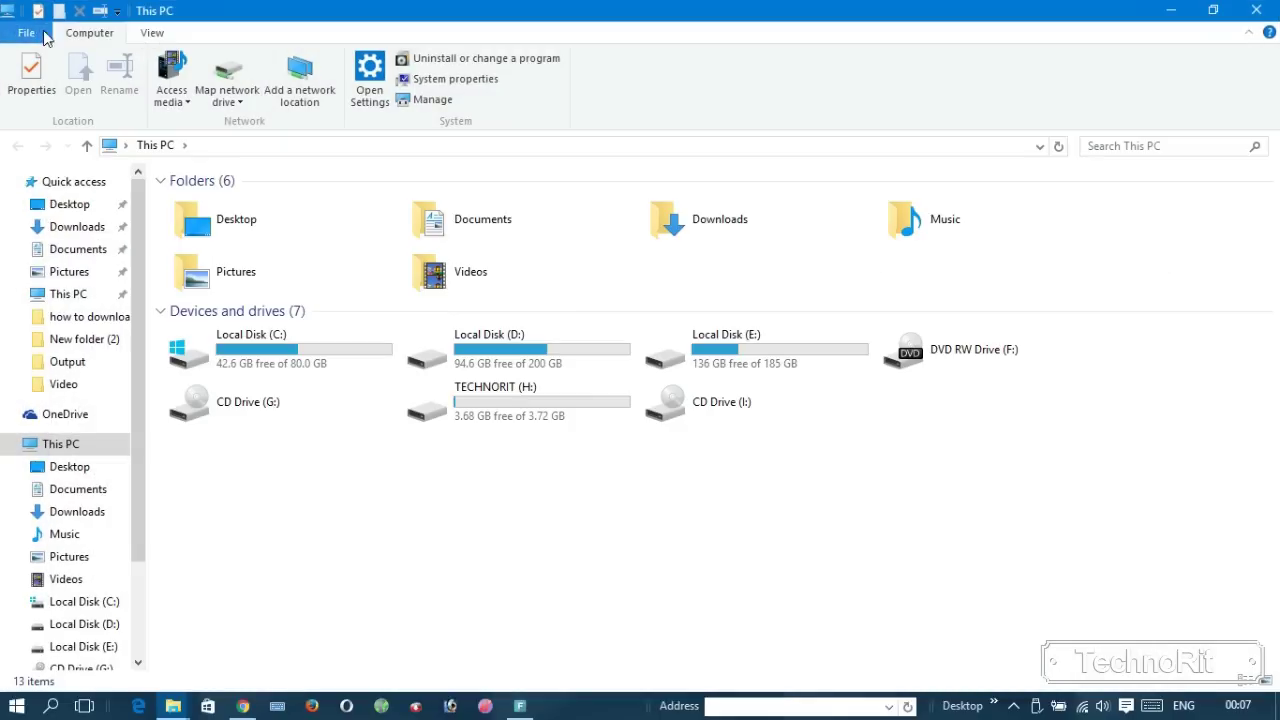
{"action": "mouse_move", "coordinate": [500, 410]}
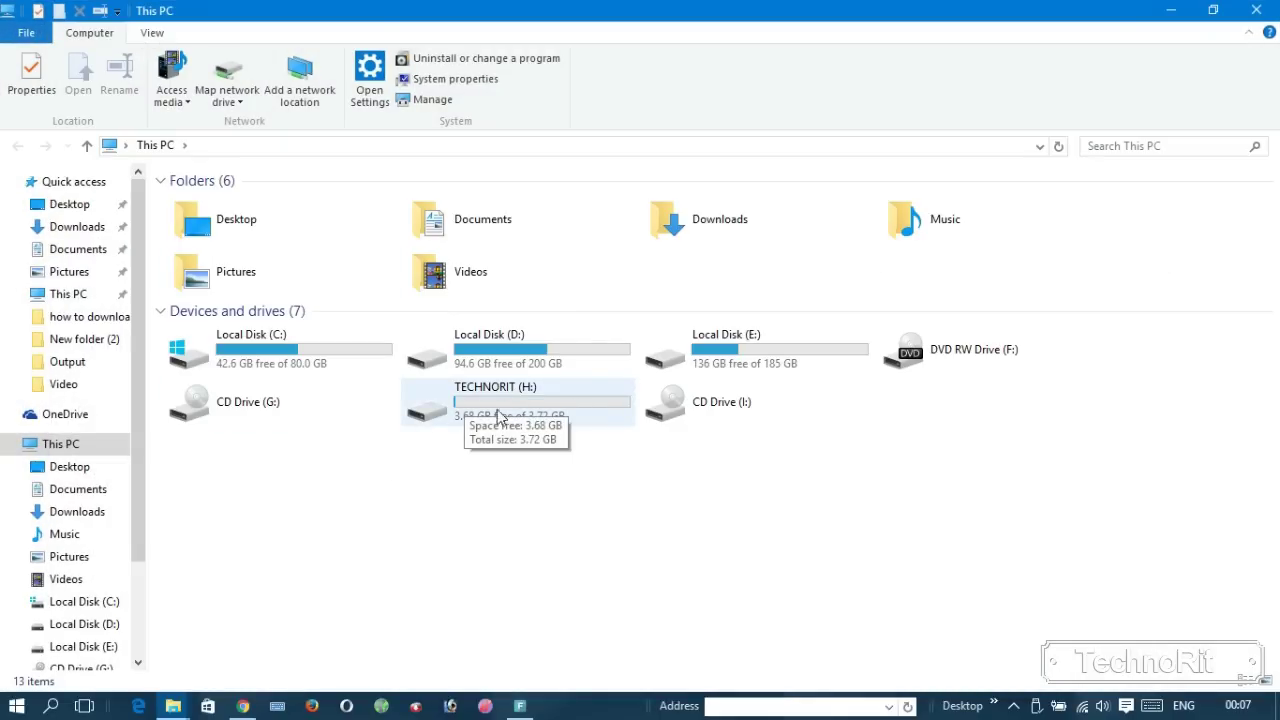
{"action": "left_click", "coordinate": [512, 398]}
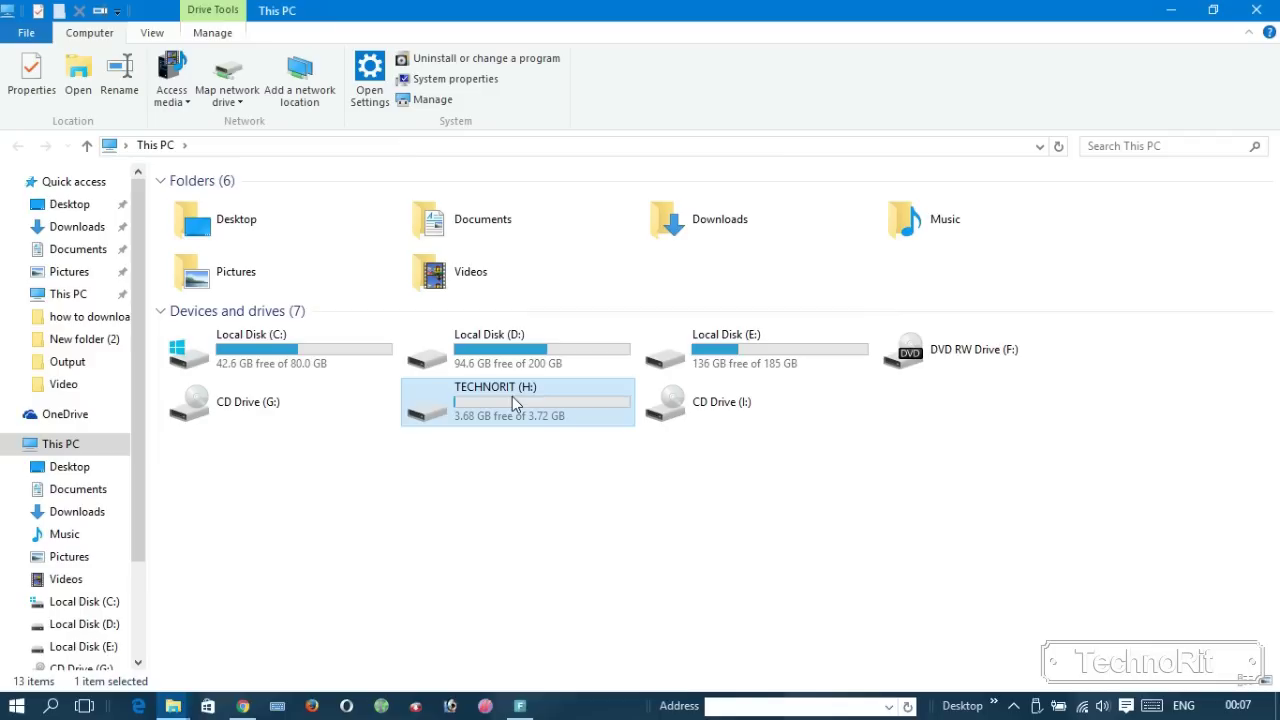
Step: Turn on BitLocker for TECHNORIT (H:) from its context menu
{"action": "right_click", "coordinate": [512, 396]}
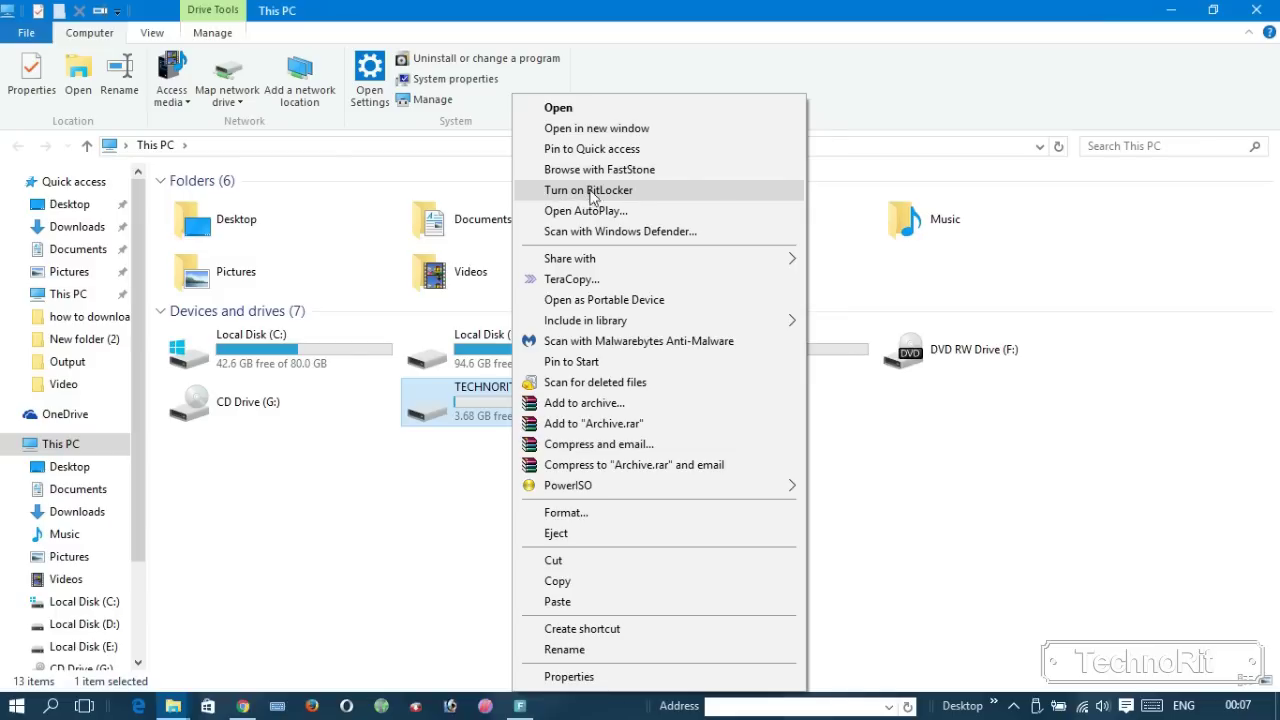
{"action": "left_click", "coordinate": [562, 193]}
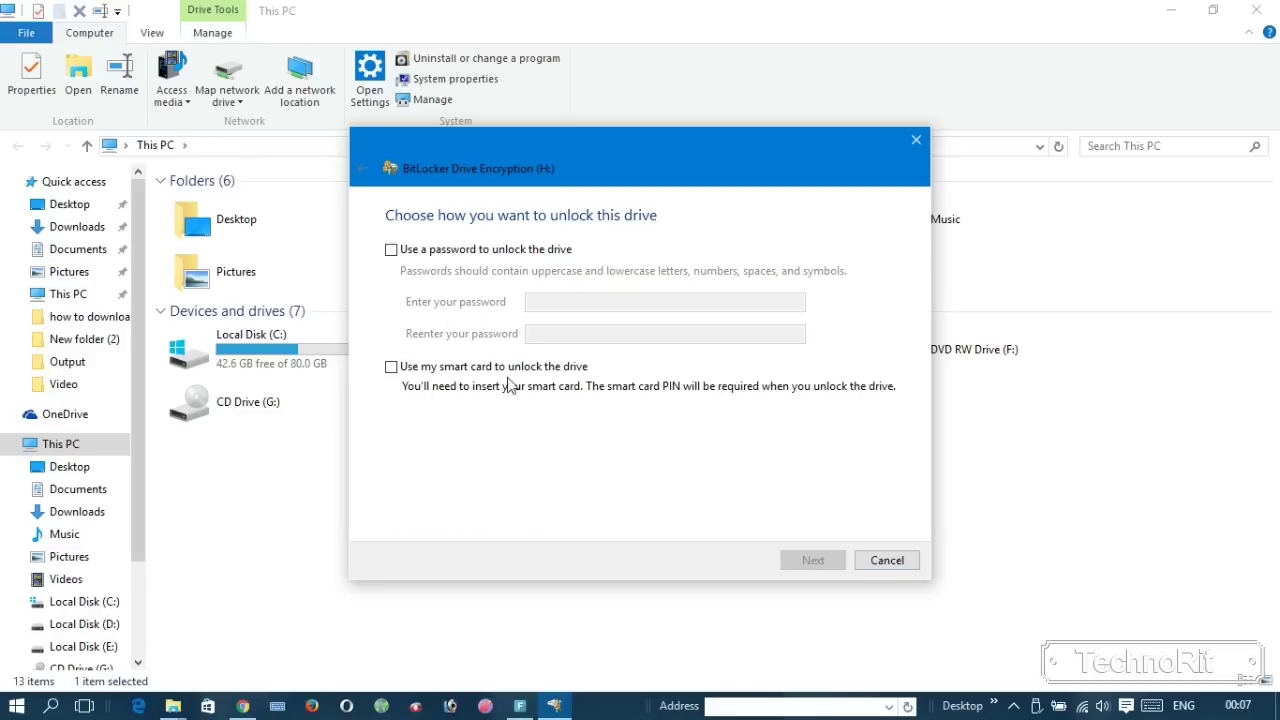
{"action": "left_click", "coordinate": [395, 256]}
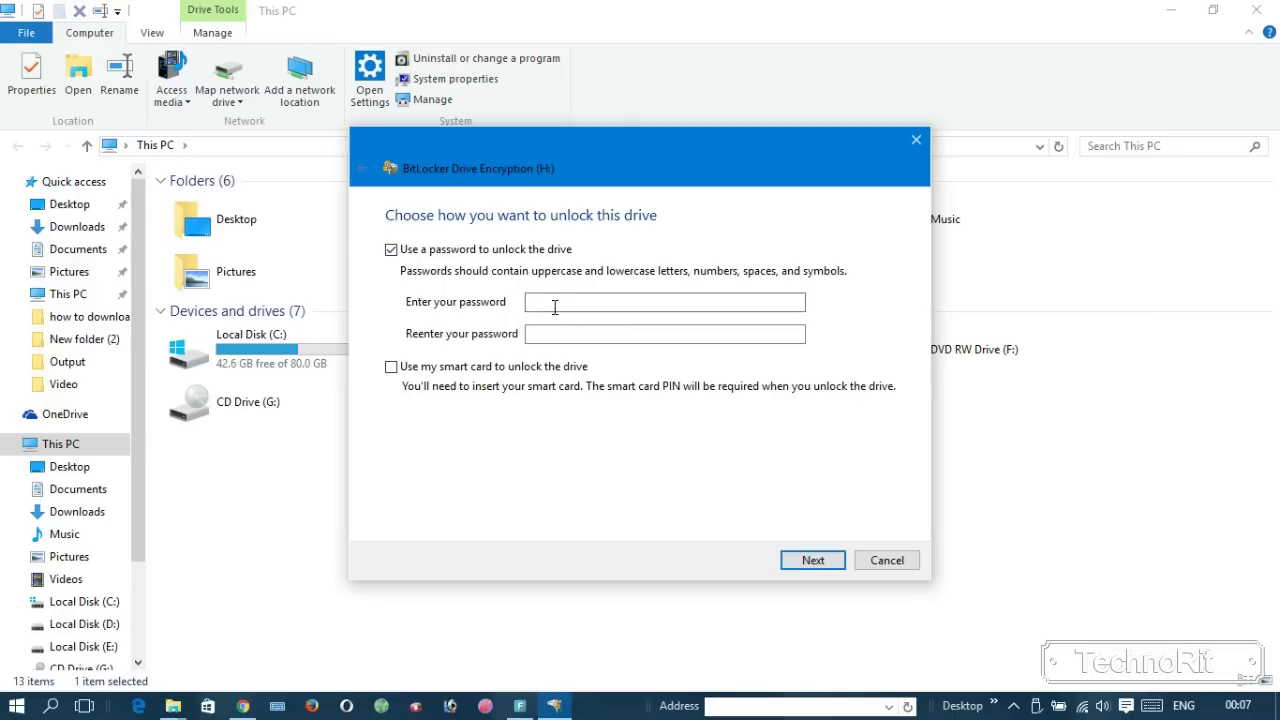
{"action": "left_click", "coordinate": [555, 307]}
{"action": "left_click", "coordinate": [557, 336]}
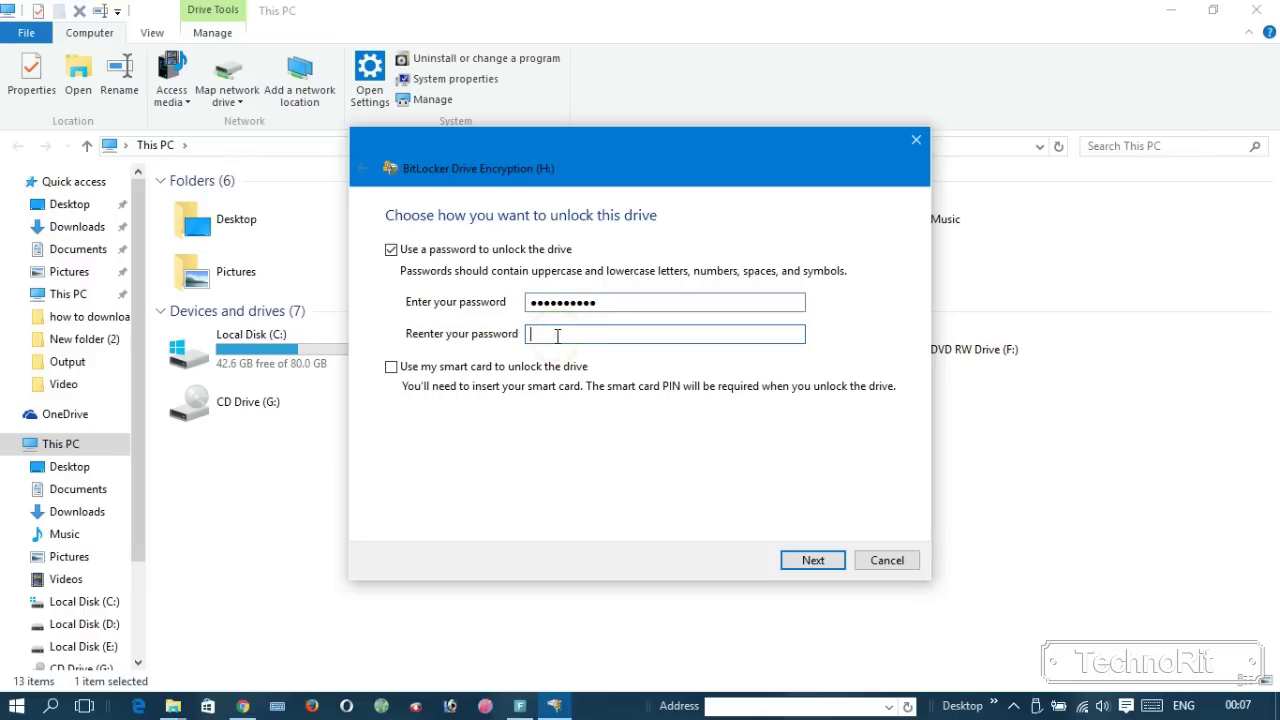
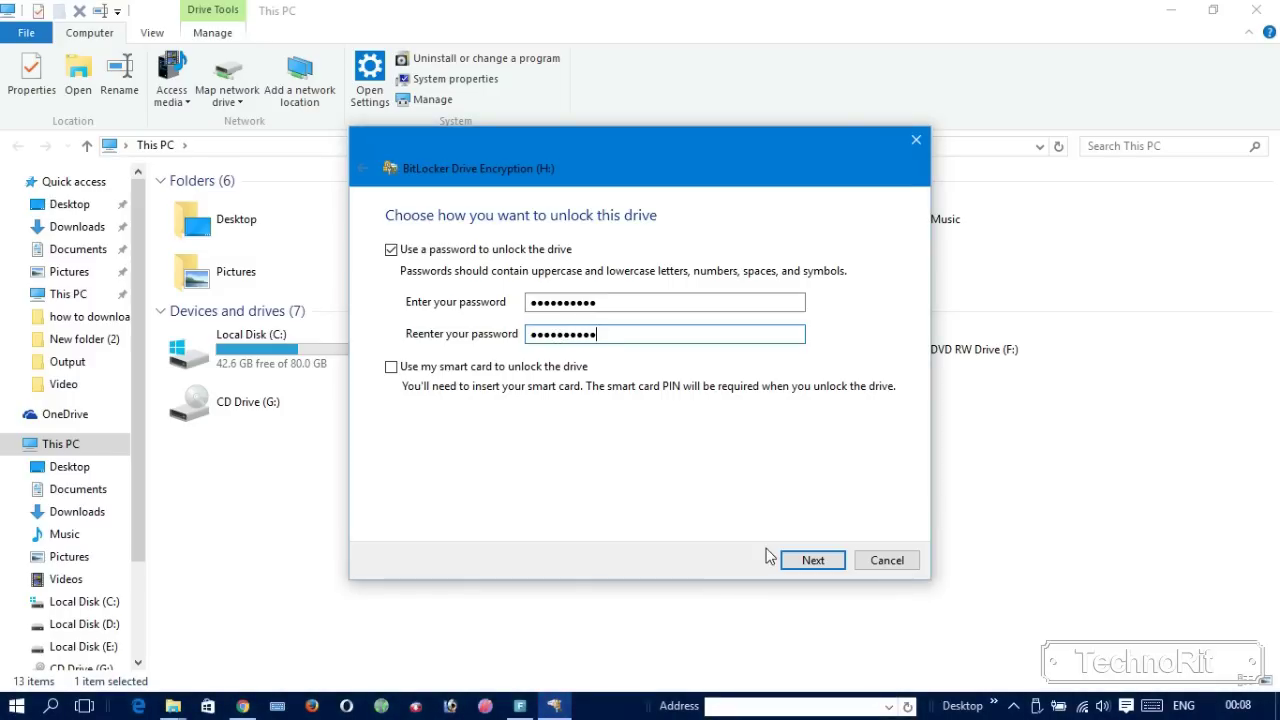
{"action": "left_click", "coordinate": [822, 561]}
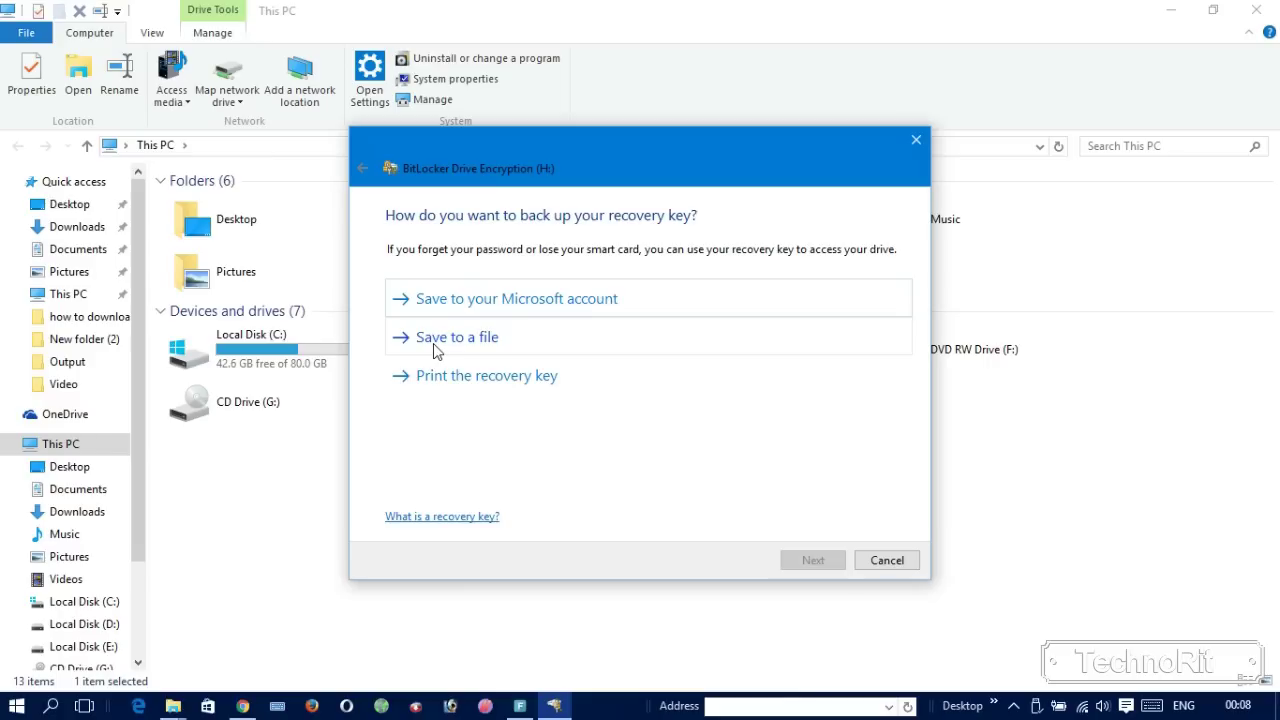
Step: Choose to back up the BitLocker recovery key to a file
{"action": "left_click", "coordinate": [436, 345]}
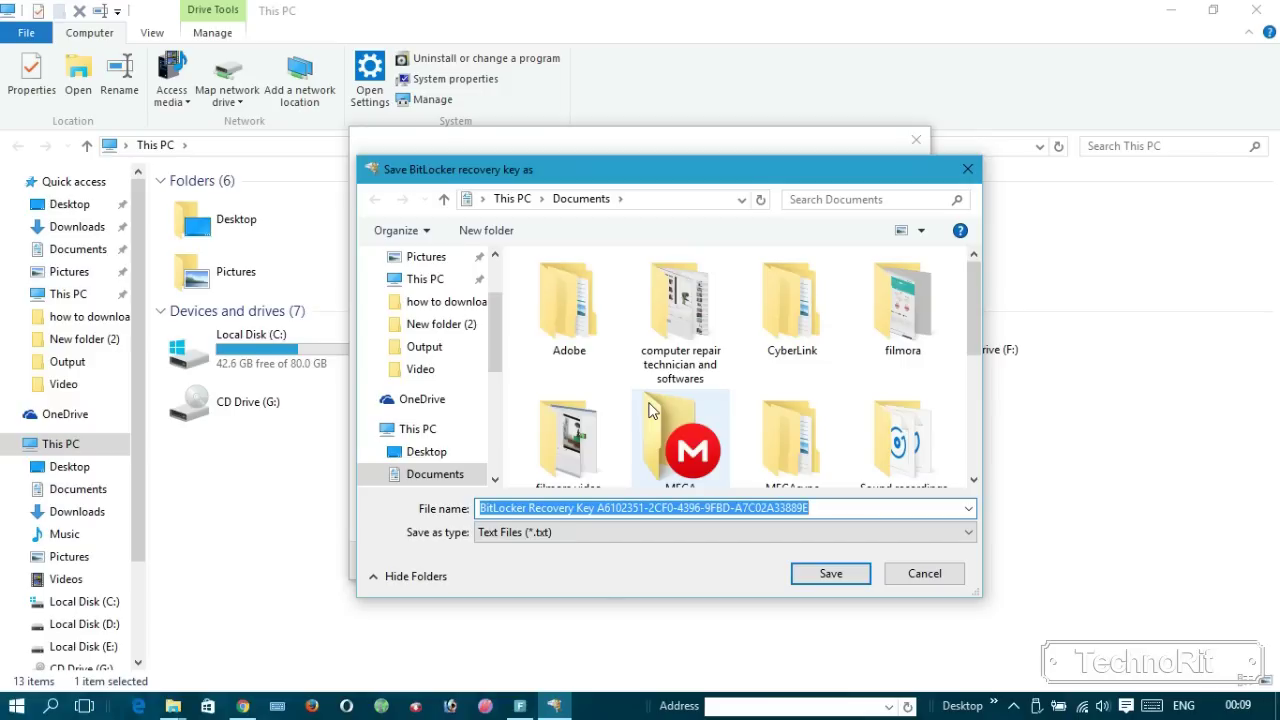
Step: Save the recovery key as text file 'reco' in Documents and continue
{"action": "type", "text": "re"}
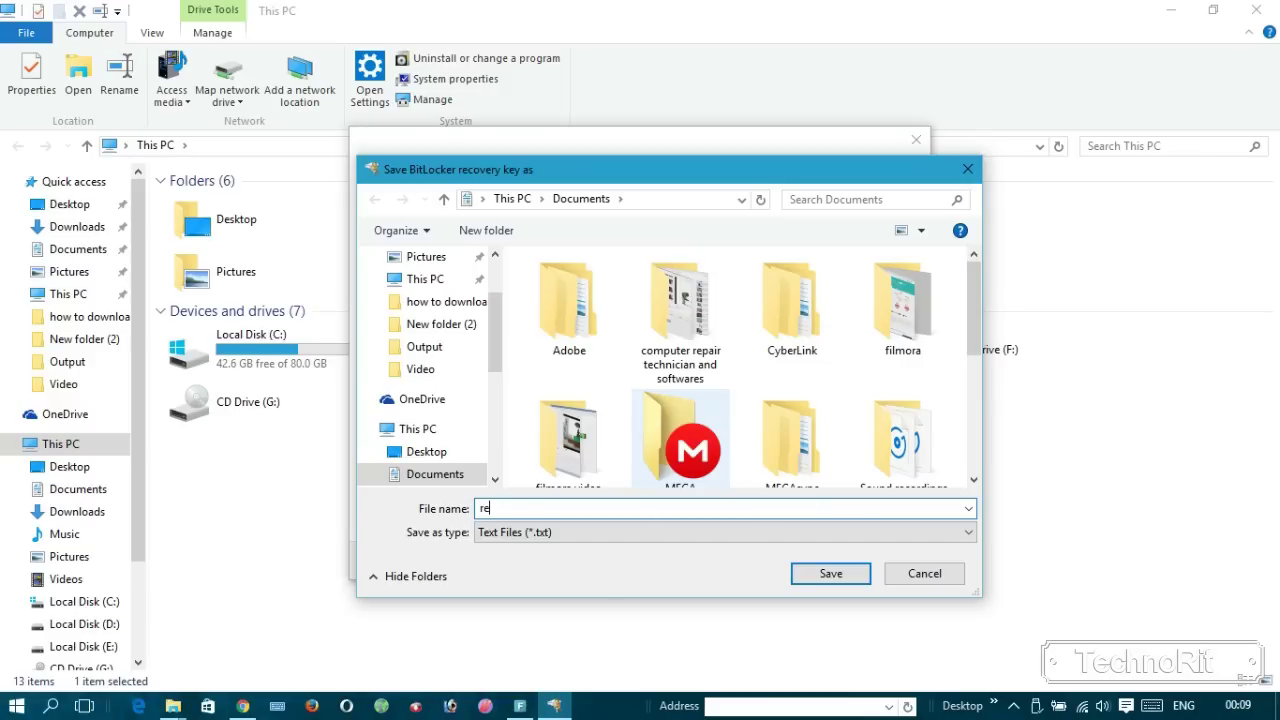
{"action": "type", "text": "cover"}
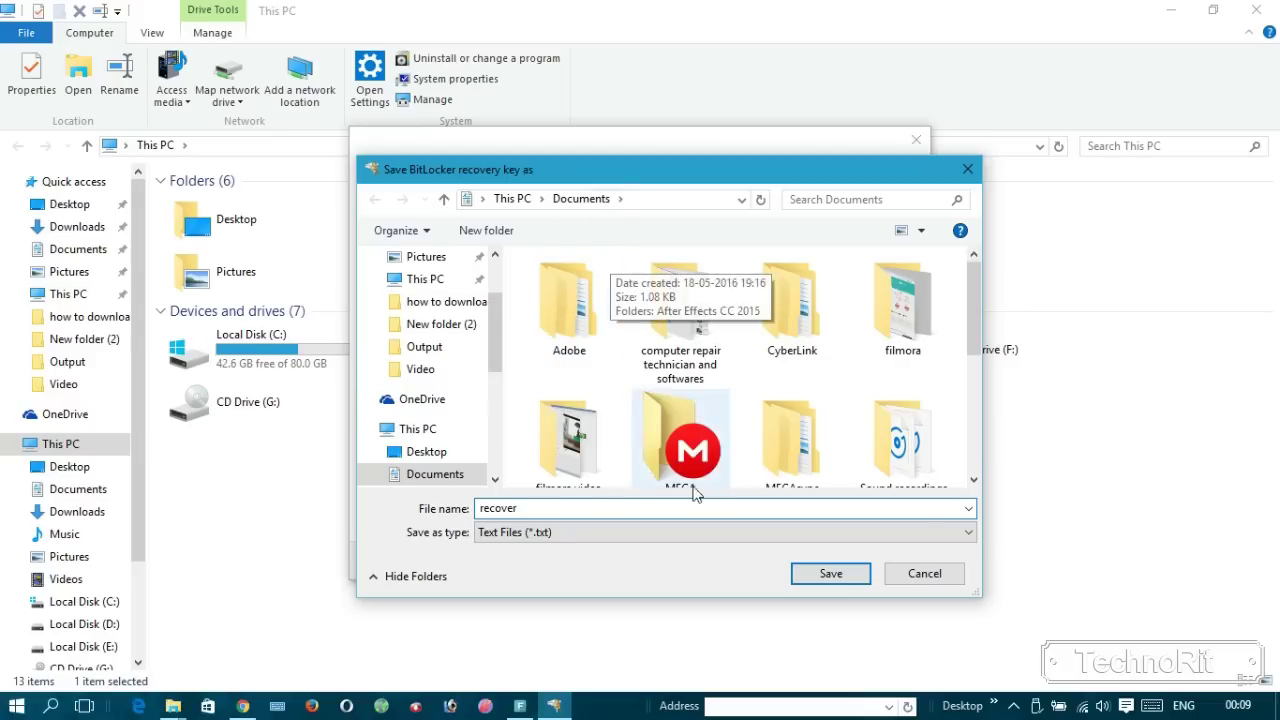
{"action": "left_click", "coordinate": [831, 576]}
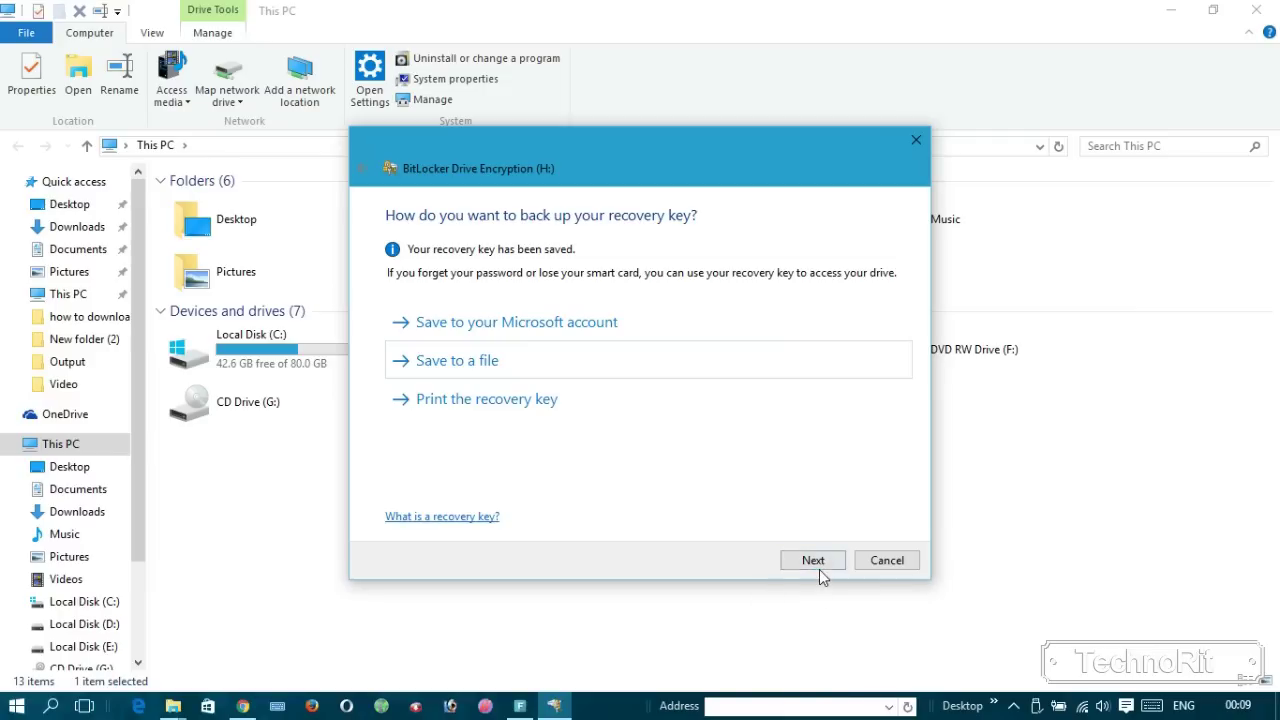
{"action": "left_click", "coordinate": [816, 564]}
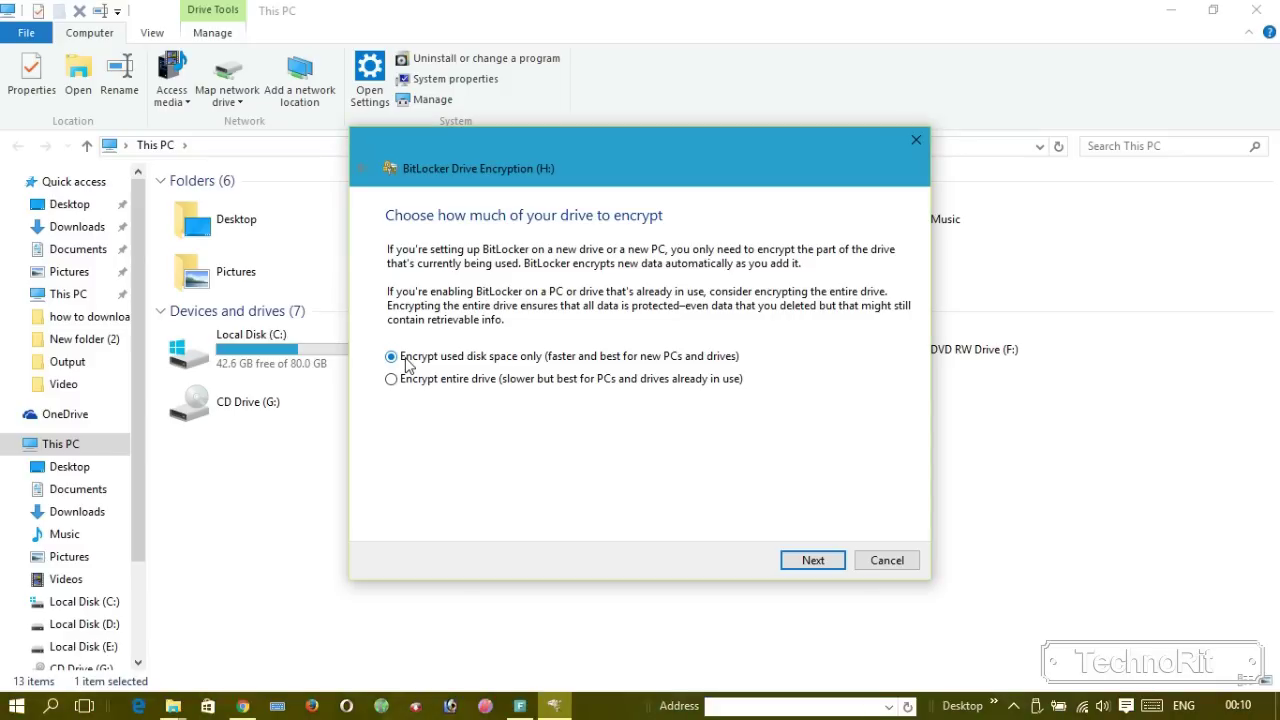
Step: Choose to encrypt the entire TECHNORIT (H:) drive and continue
{"action": "left_click", "coordinate": [391, 380]}
{"action": "left_click", "coordinate": [805, 563]}
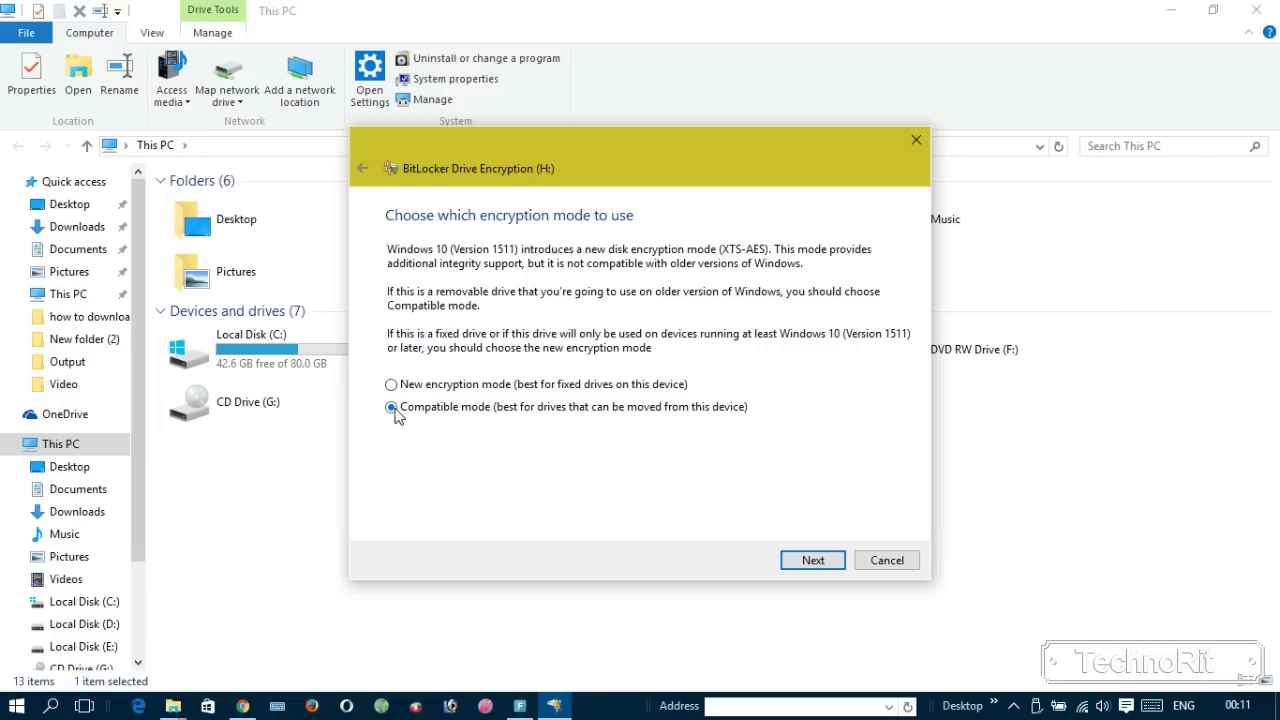
Step: Keep compatible encryption mode and proceed to the final confirmation
{"action": "left_click", "coordinate": [800, 560]}
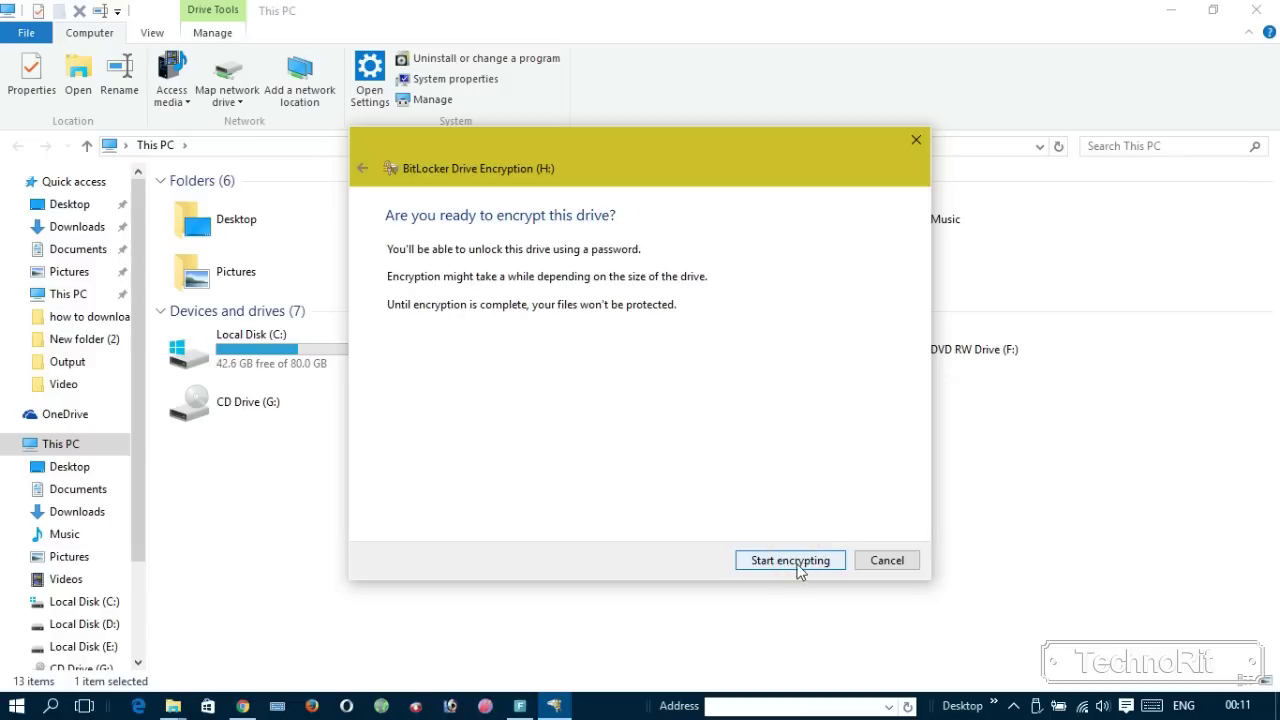
Step: Start encrypting the TECHNORIT (H:) drive
{"action": "left_click", "coordinate": [783, 564]}
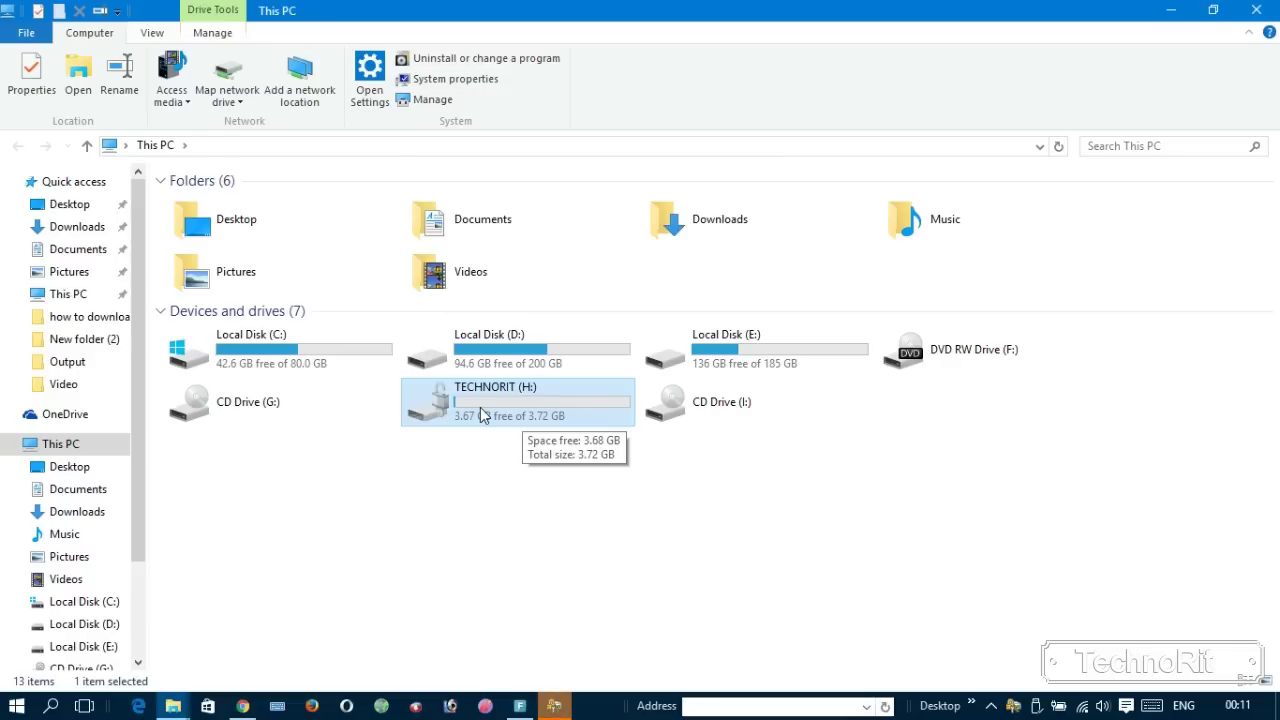
Step: Reselect the encrypted TECHNORIT (H:) drive in This PC and open it
{"action": "mouse_move", "coordinate": [517, 401]}
{"action": "left_click", "coordinate": [457, 449]}
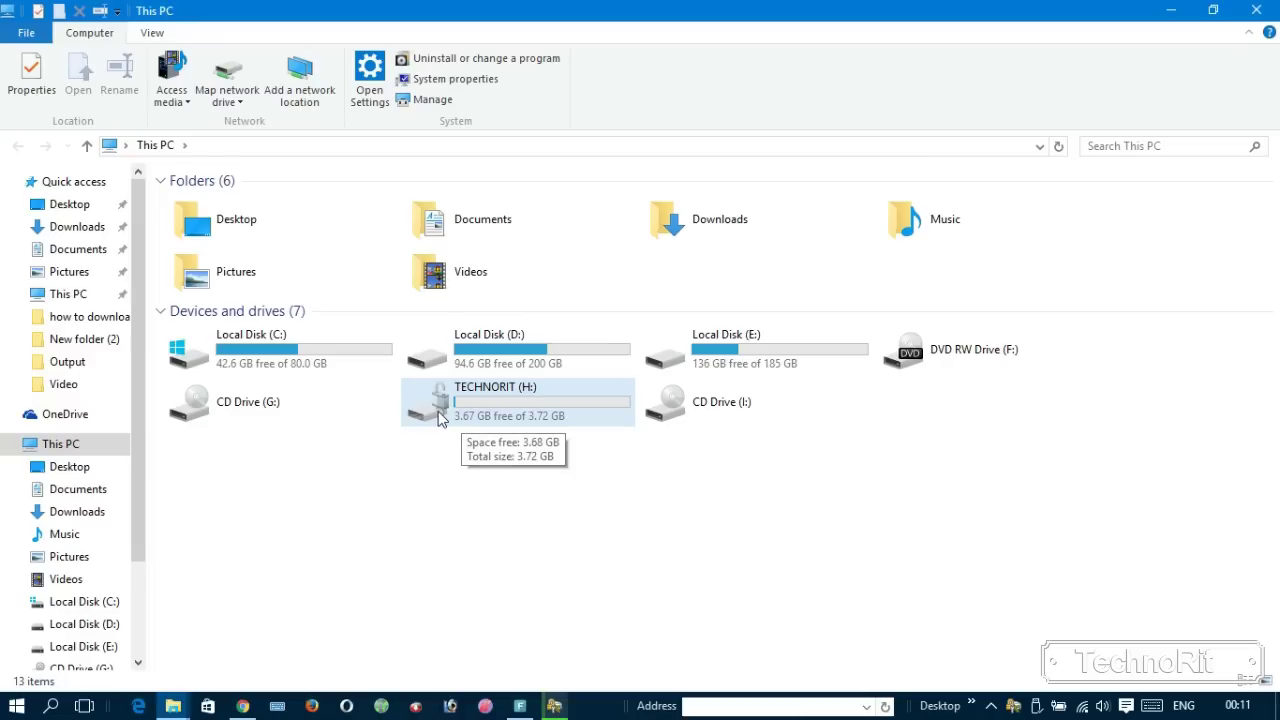
{"action": "left_click", "coordinate": [441, 418]}
{"action": "double_click", "coordinate": [441, 418]}
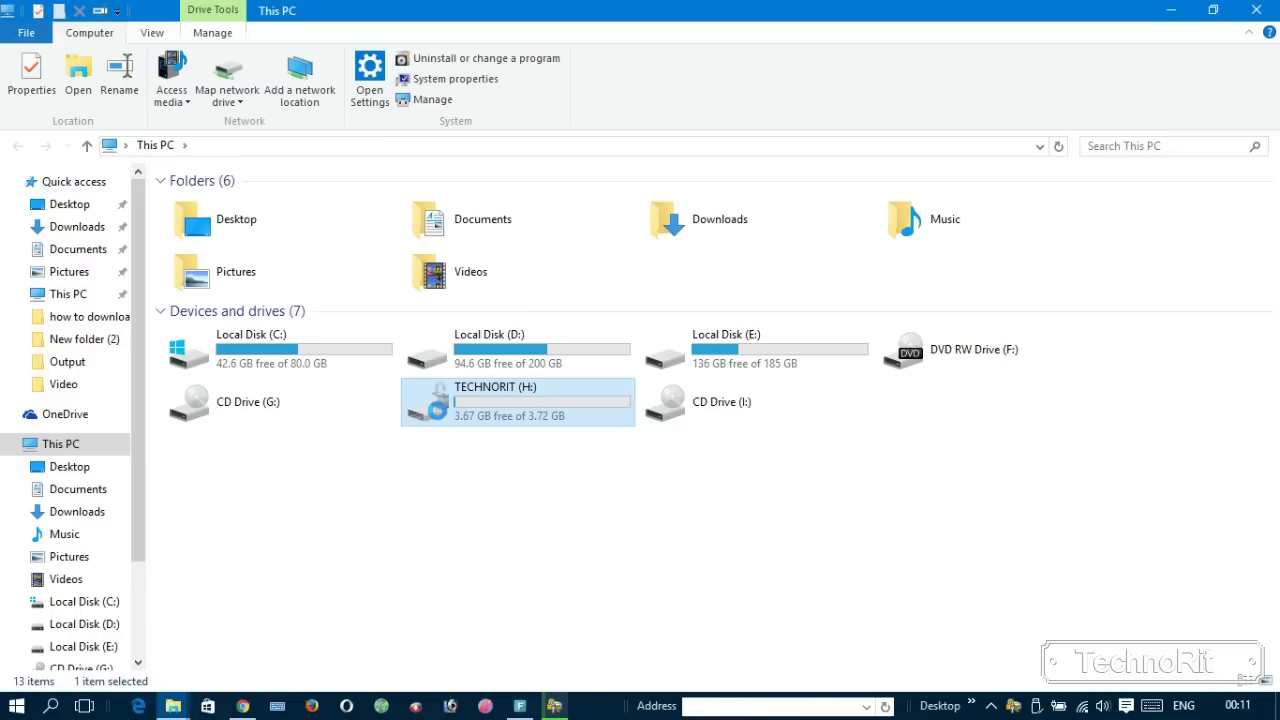
Step: Eject TECHNORIT (H:) from its context menu and dismiss the Safe To Remove Hardware notice
{"action": "right_click", "coordinate": [440, 418]}
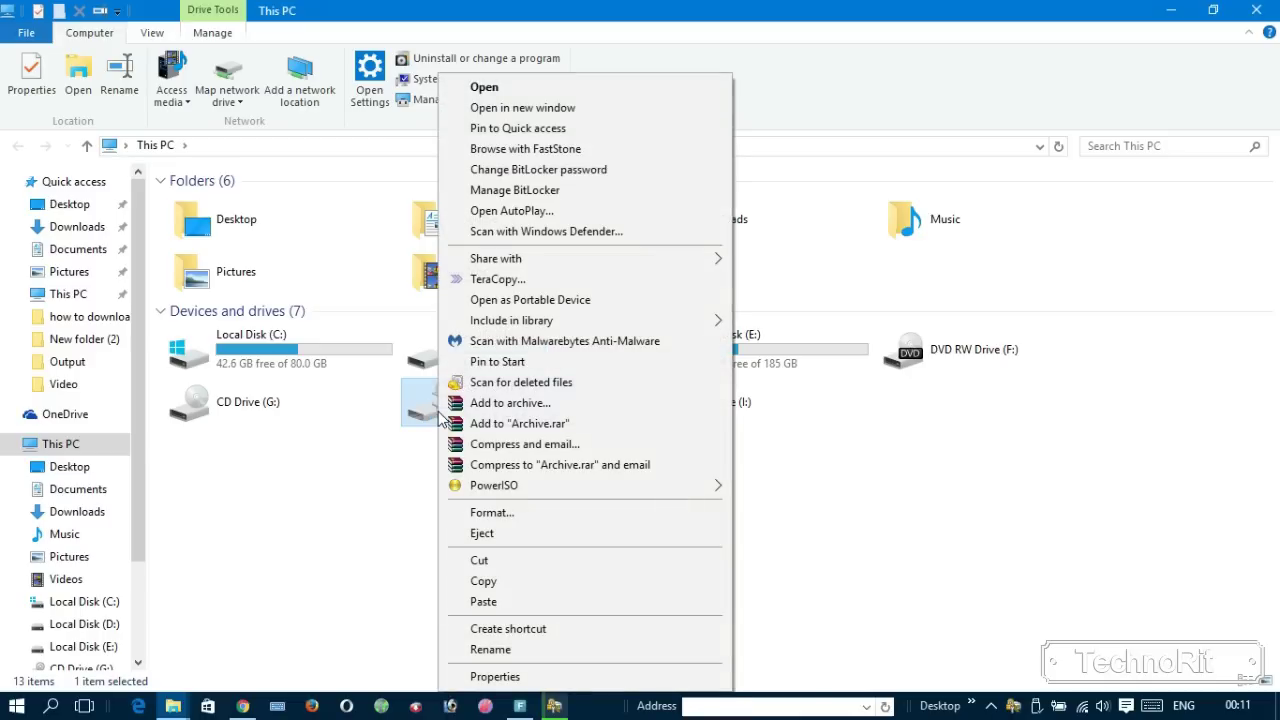
{"action": "left_click", "coordinate": [486, 535]}
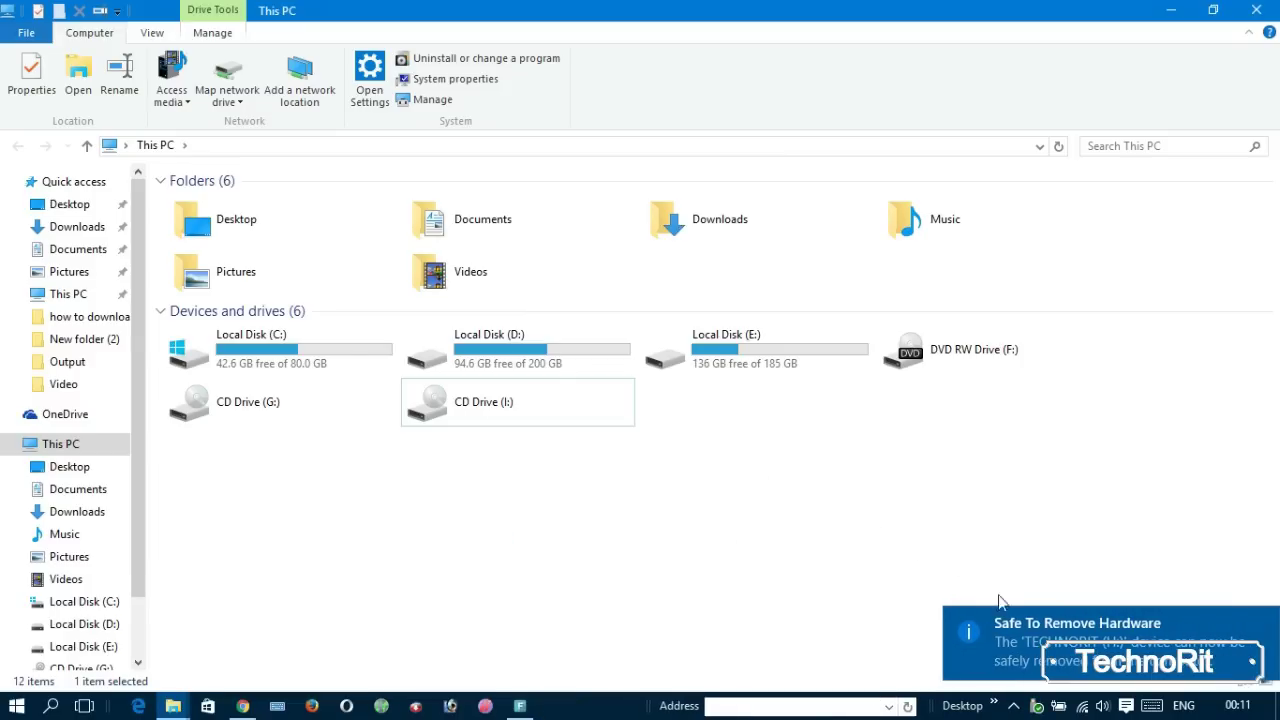
{"action": "left_click", "coordinate": [1050, 628]}
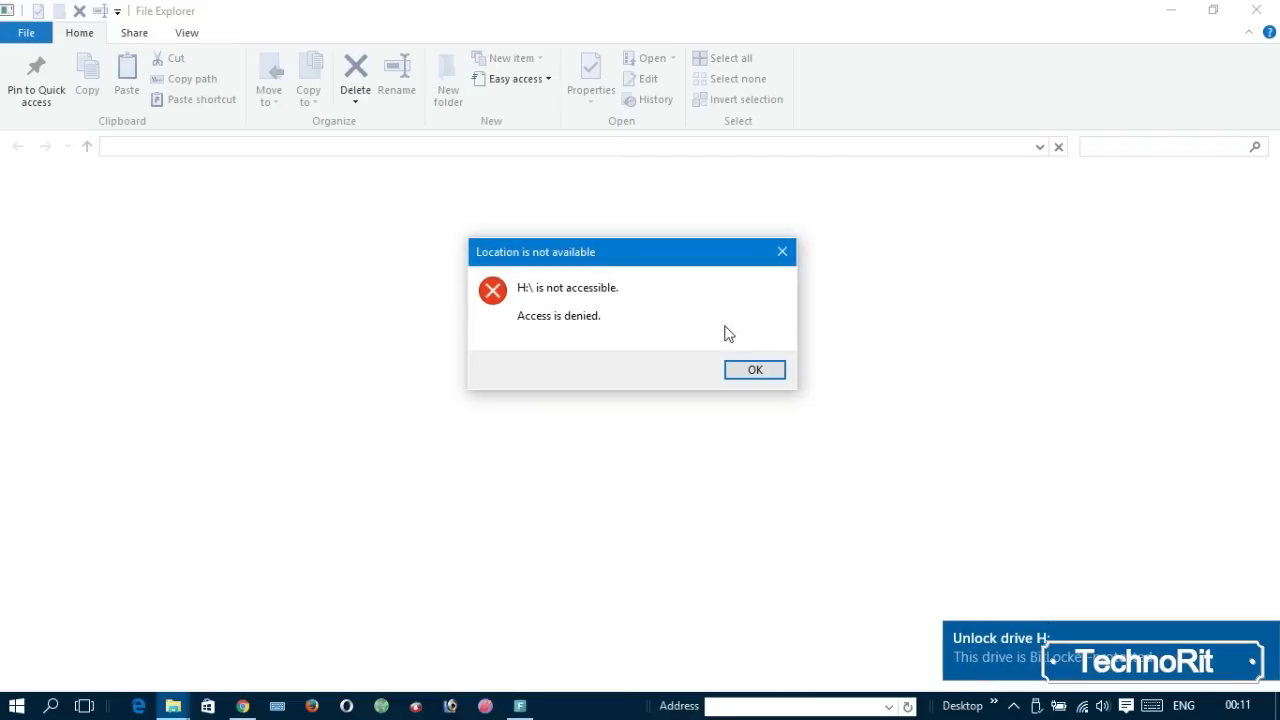
{"action": "left_click", "coordinate": [754, 370]}
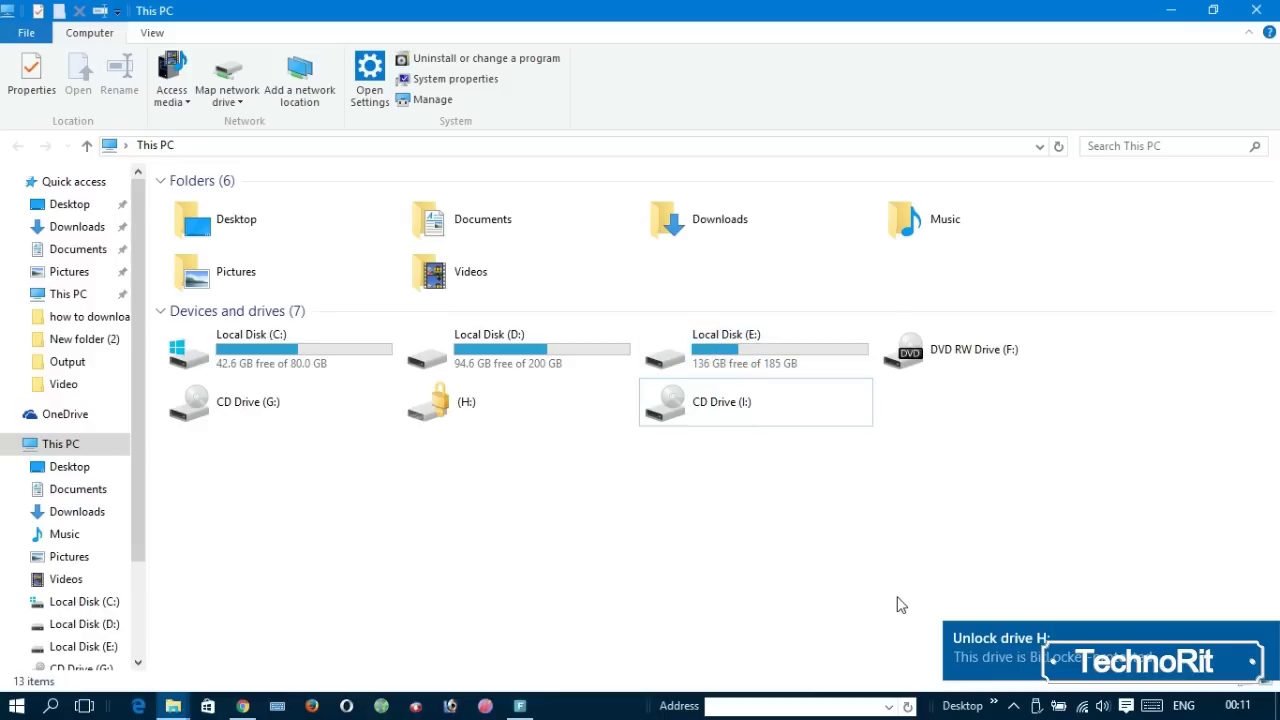
{"action": "left_click", "coordinate": [495, 405]}
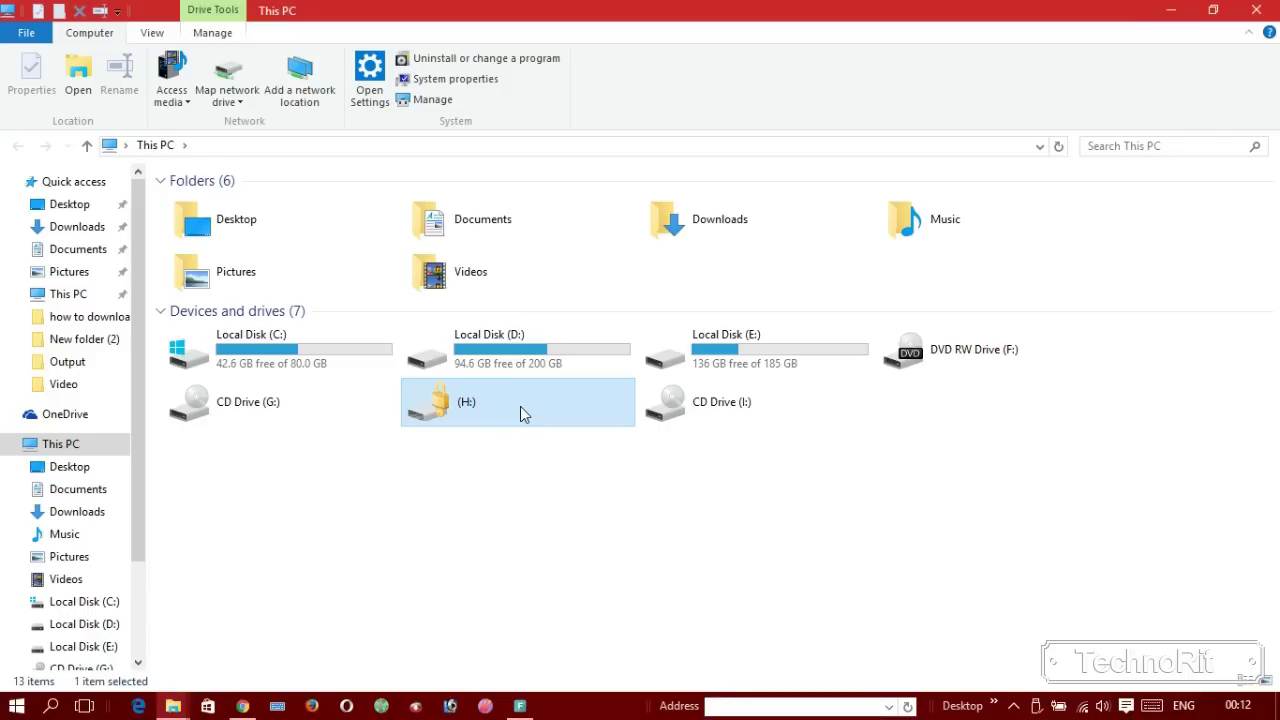
{"action": "double_click", "coordinate": [520, 406]}
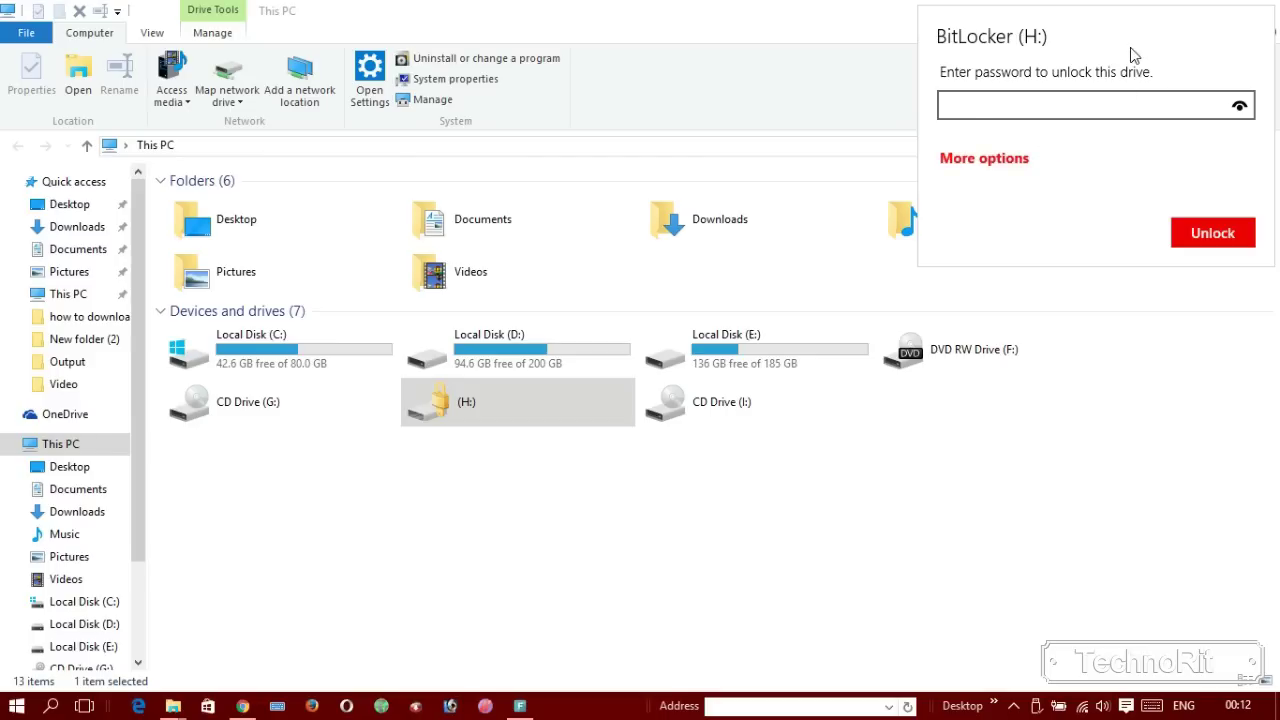
Step: Unlock H: with the entered password, then go up to Desktop and close Explorer
{"action": "left_click", "coordinate": [1234, 240]}
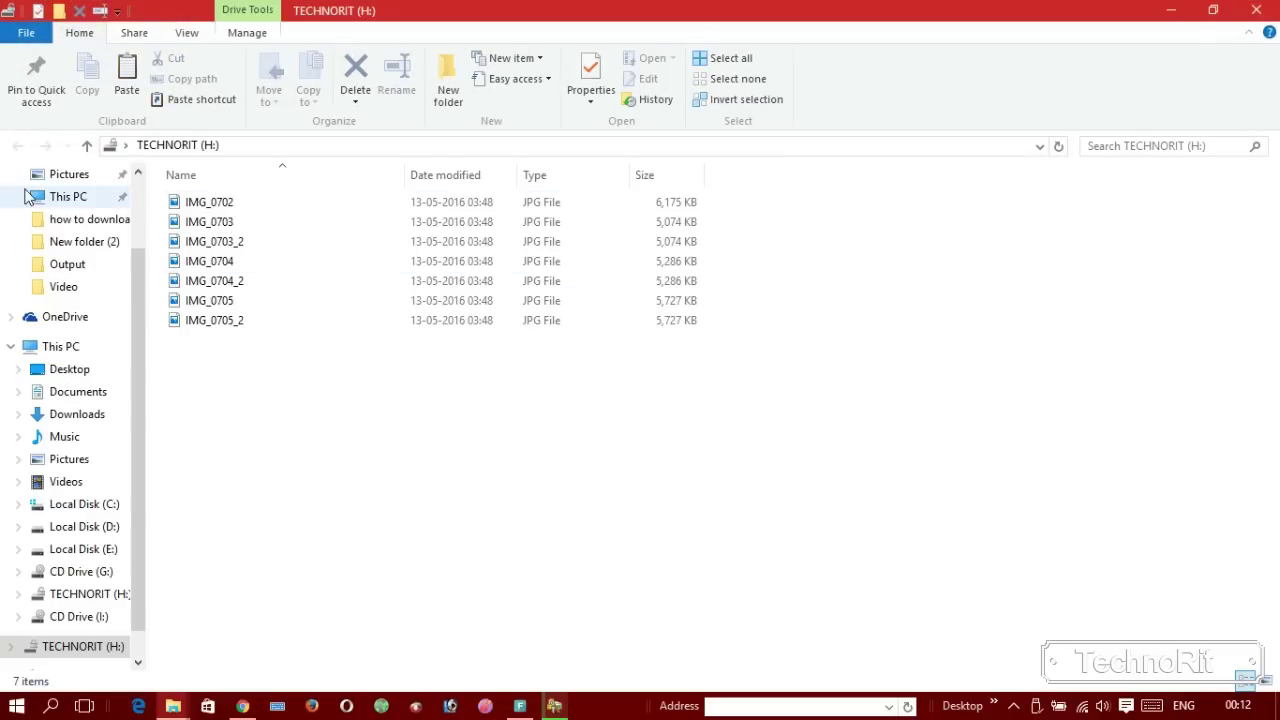
{"action": "left_click", "coordinate": [84, 146]}
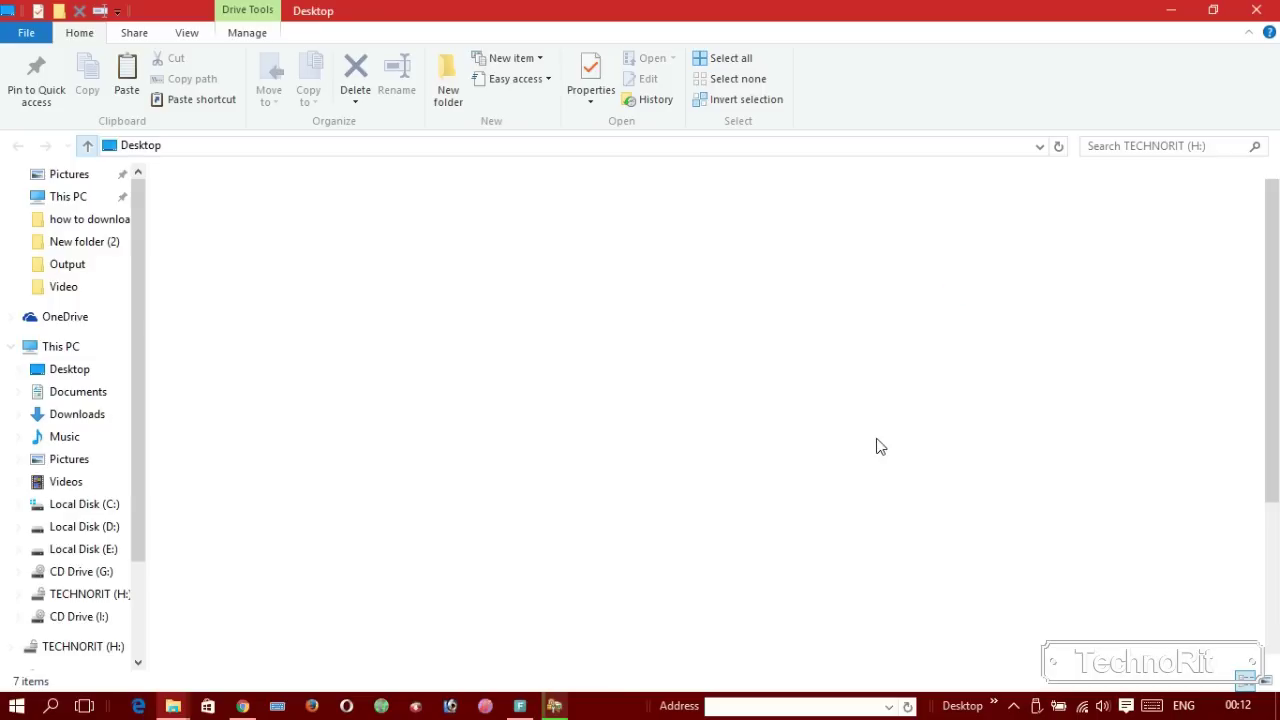
{"action": "left_click", "coordinate": [1252, 12]}
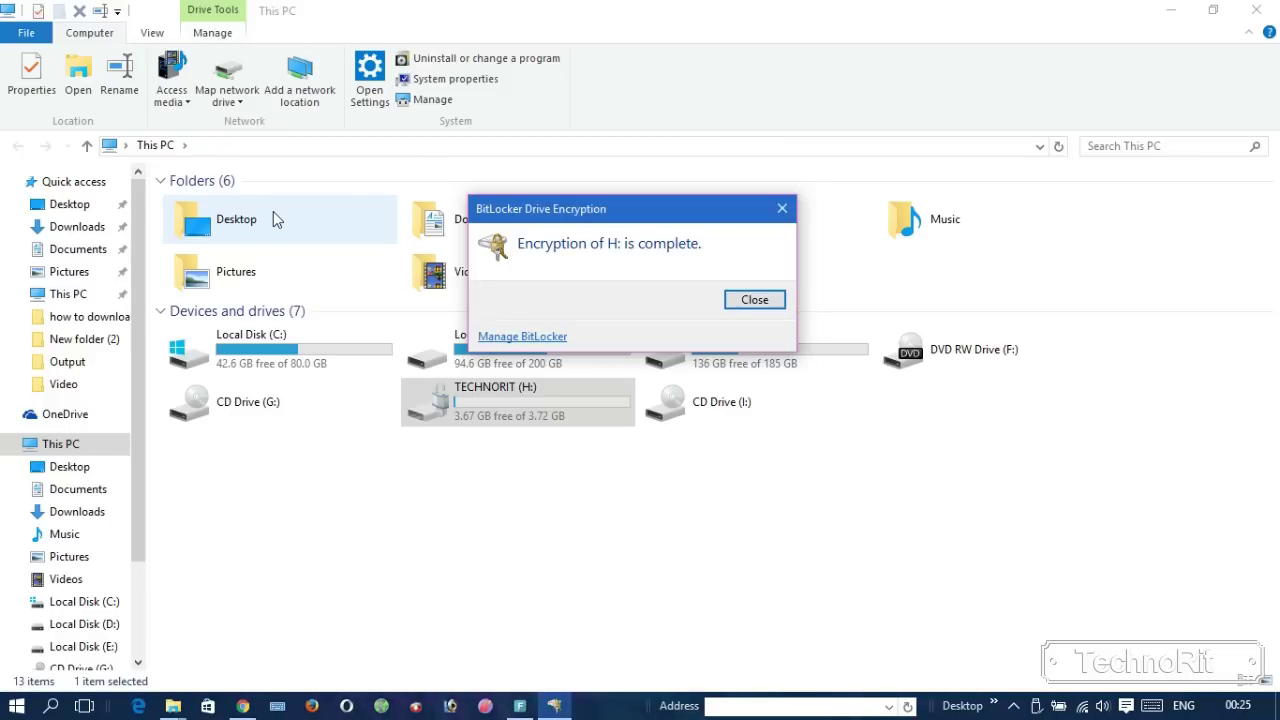
Step: Dismiss the encryption-complete notice and open TECHNORIT (H:) to check its seven photos
{"action": "left_click", "coordinate": [770, 303]}
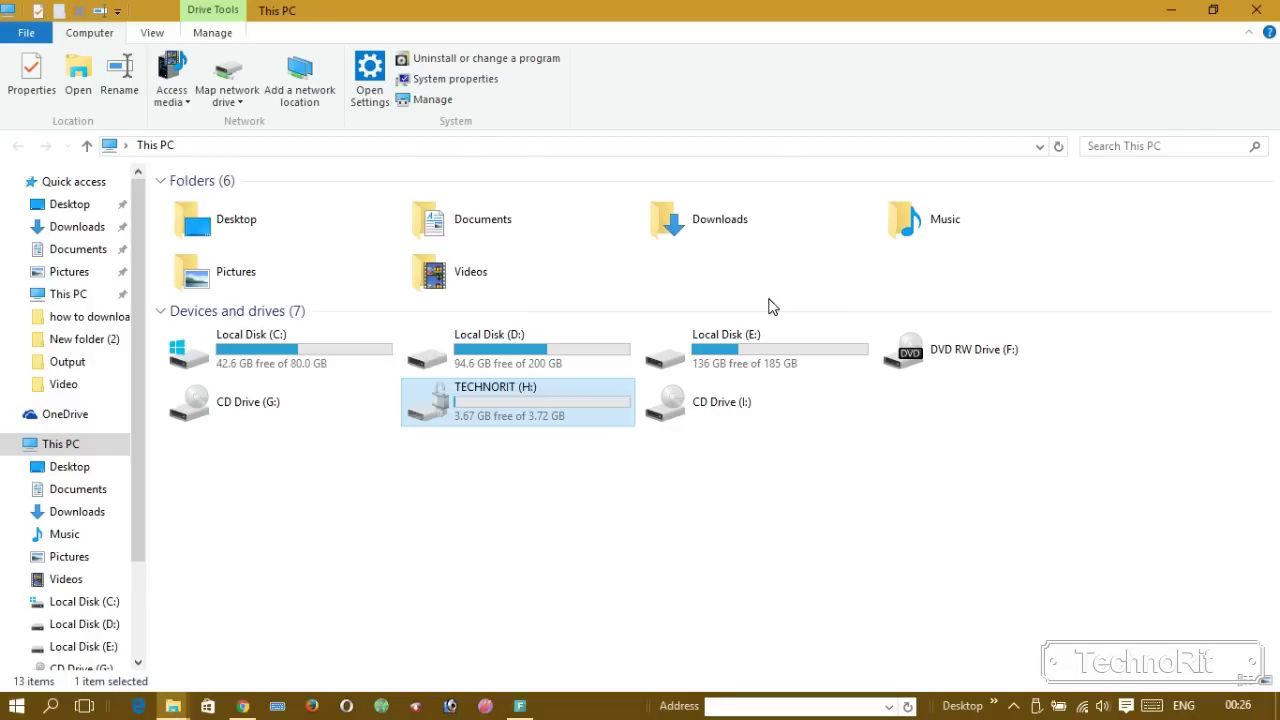
{"action": "double_click", "coordinate": [563, 407]}
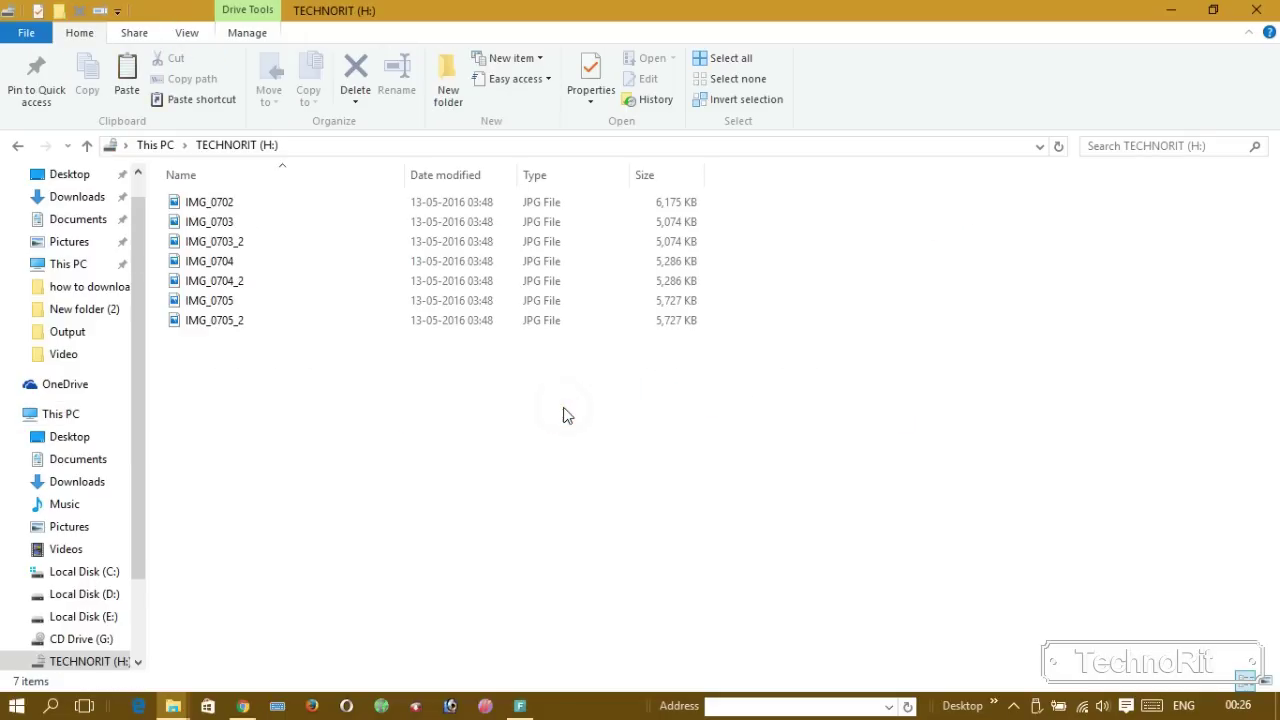
{"action": "left_click", "coordinate": [88, 146]}
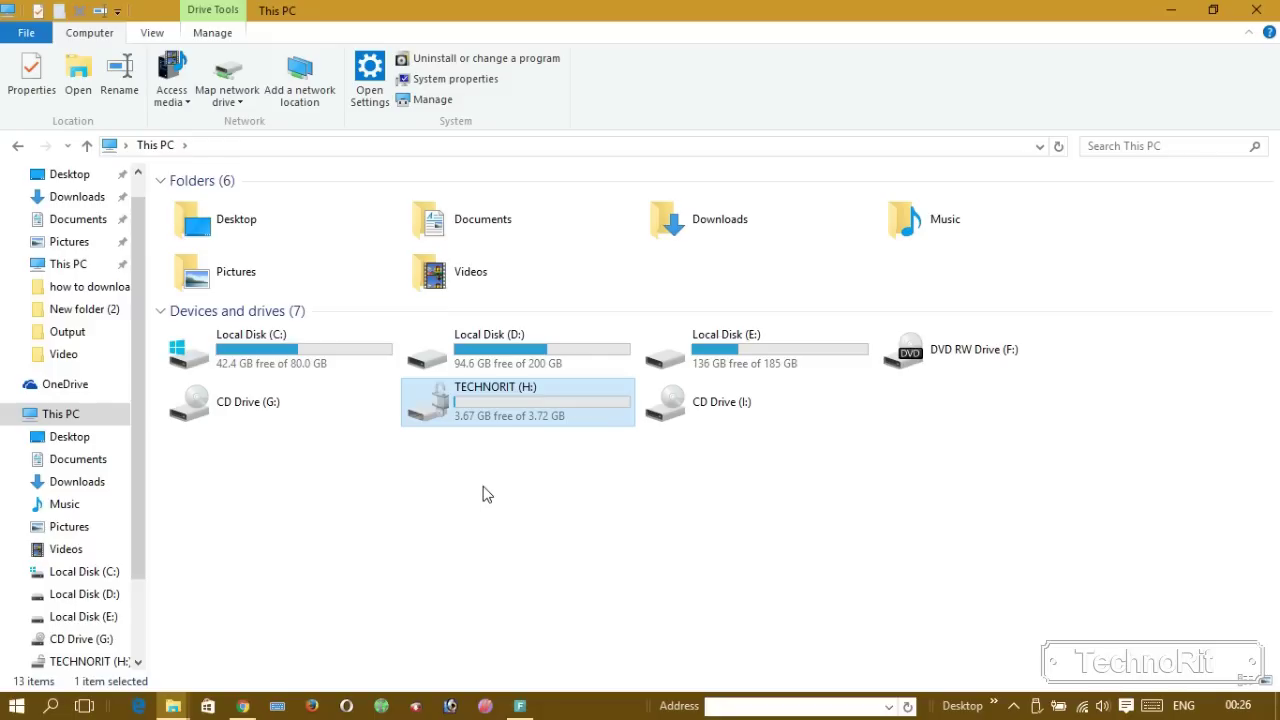
Step: Open Control Panel by searching 'con' and view all items as small icons
{"action": "left_click", "coordinate": [55, 706]}
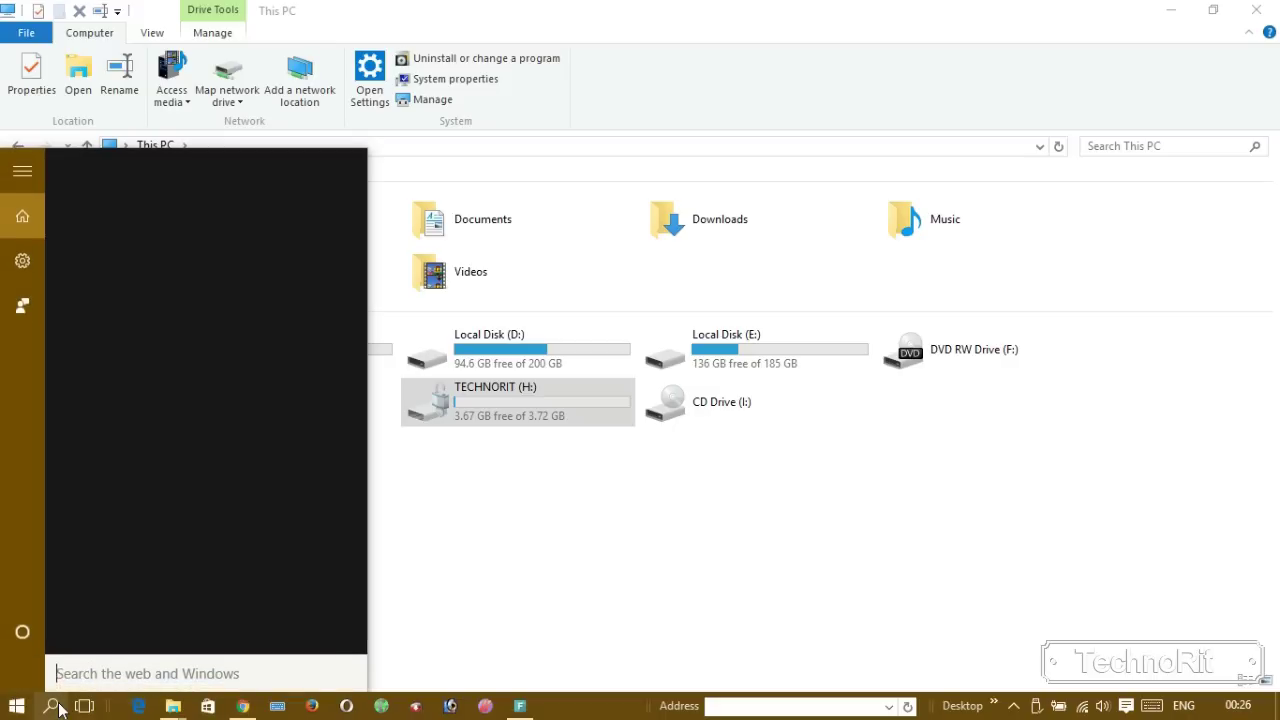
{"action": "type", "text": "con"}
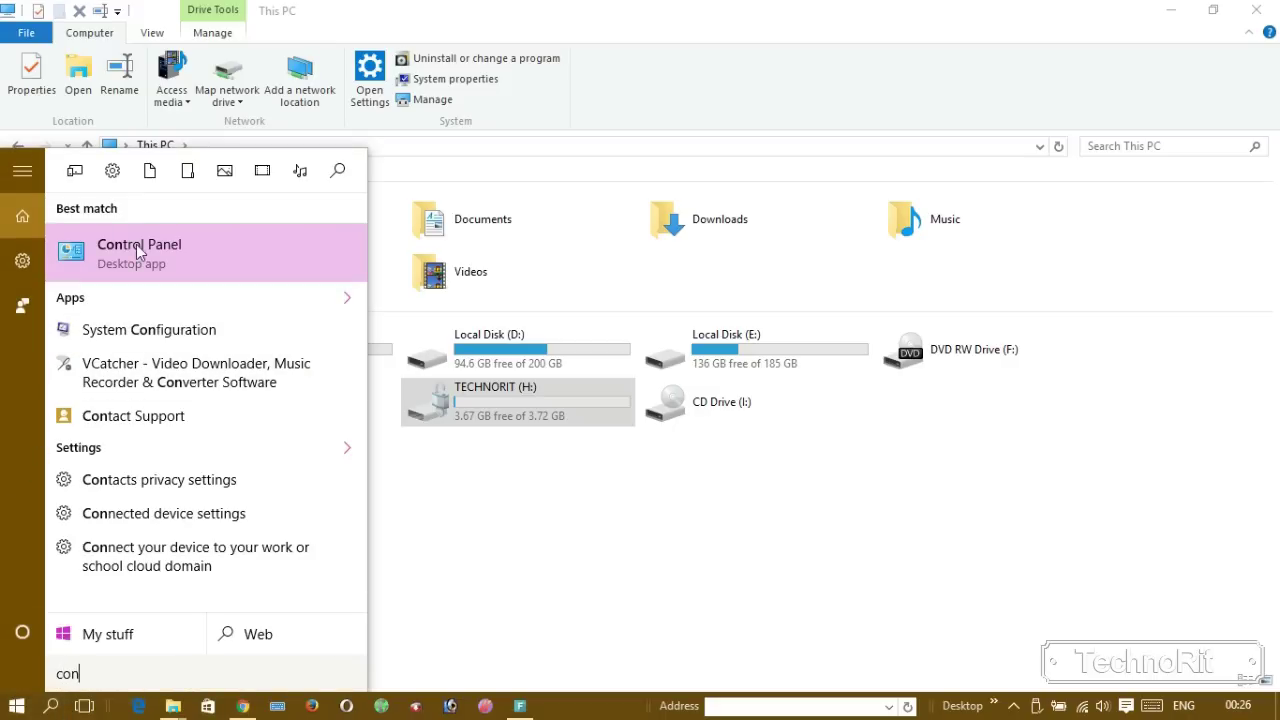
{"action": "left_click", "coordinate": [138, 251]}
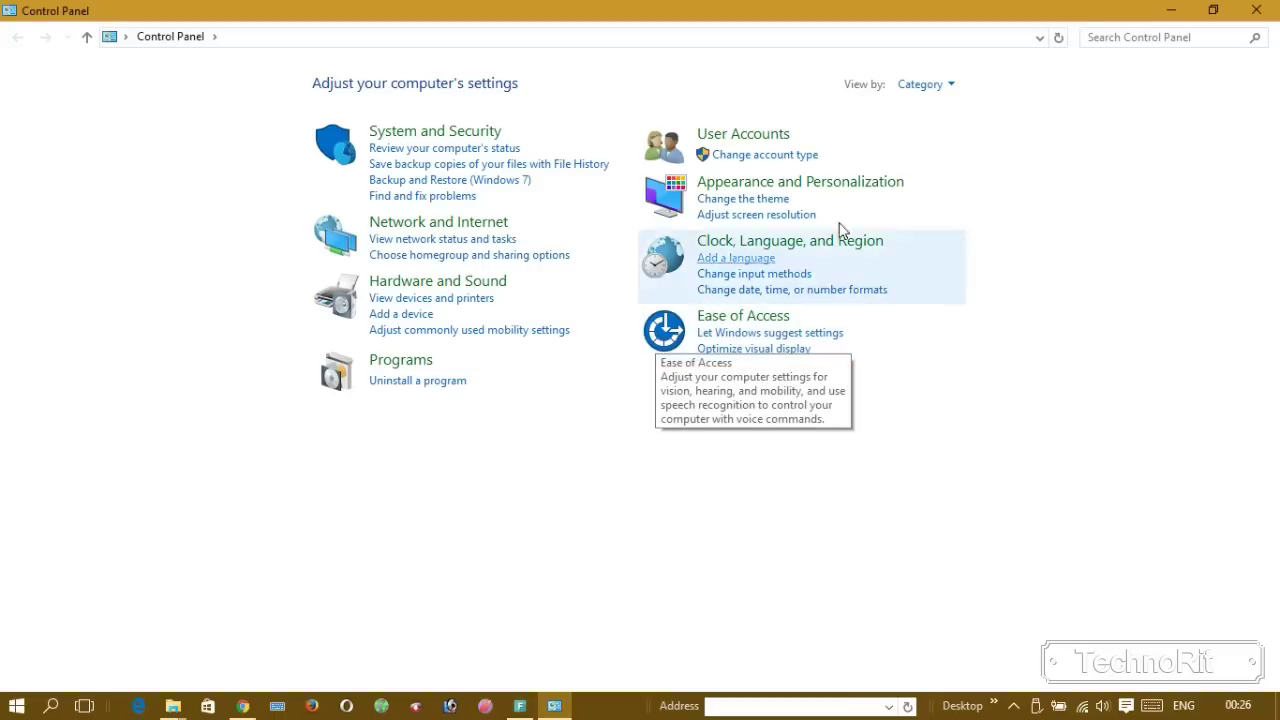
{"action": "left_click", "coordinate": [924, 86]}
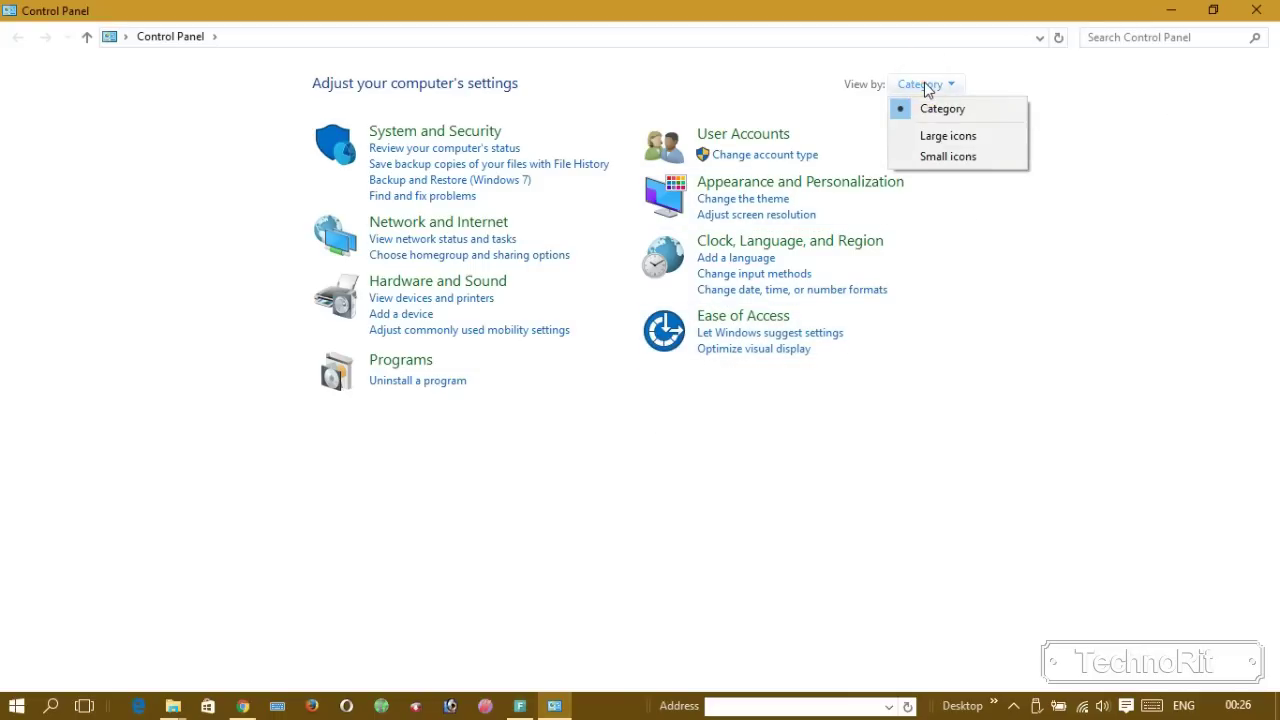
{"action": "left_click", "coordinate": [934, 158]}
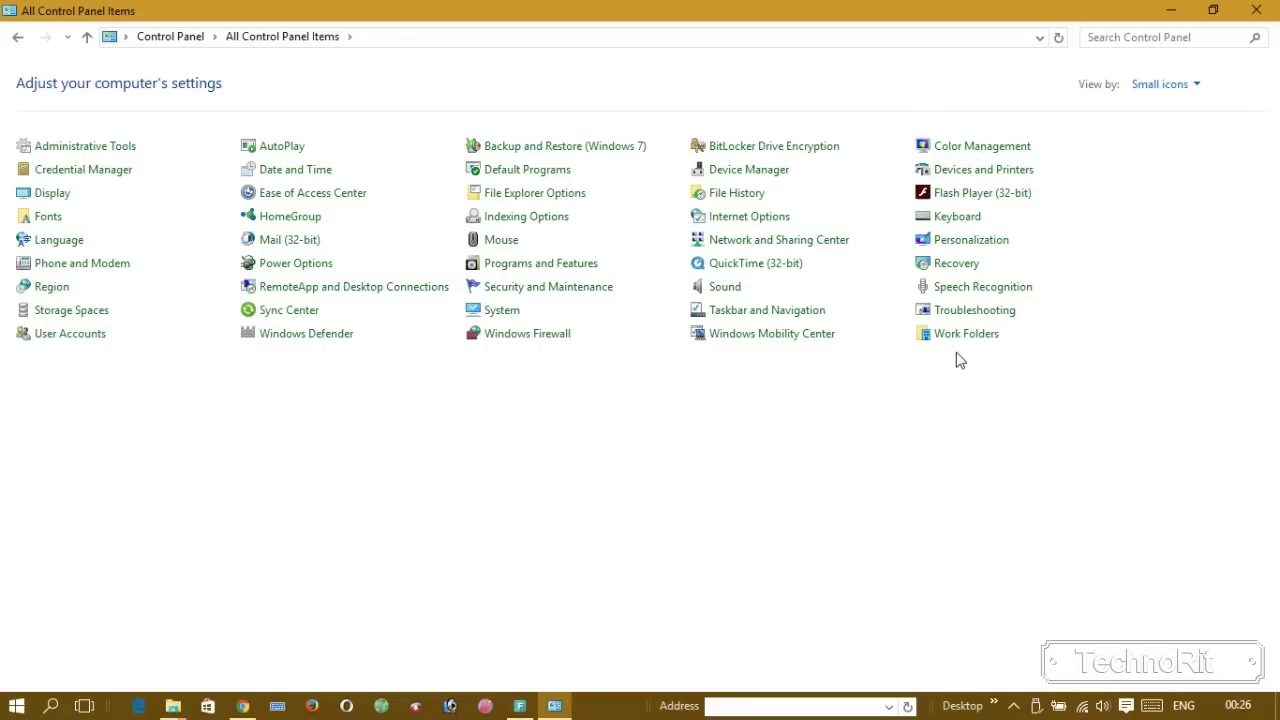
Step: Open BitLocker Drive Encryption and choose Turn off BitLocker for TECHNORIT (H:)
{"action": "left_click", "coordinate": [803, 150]}
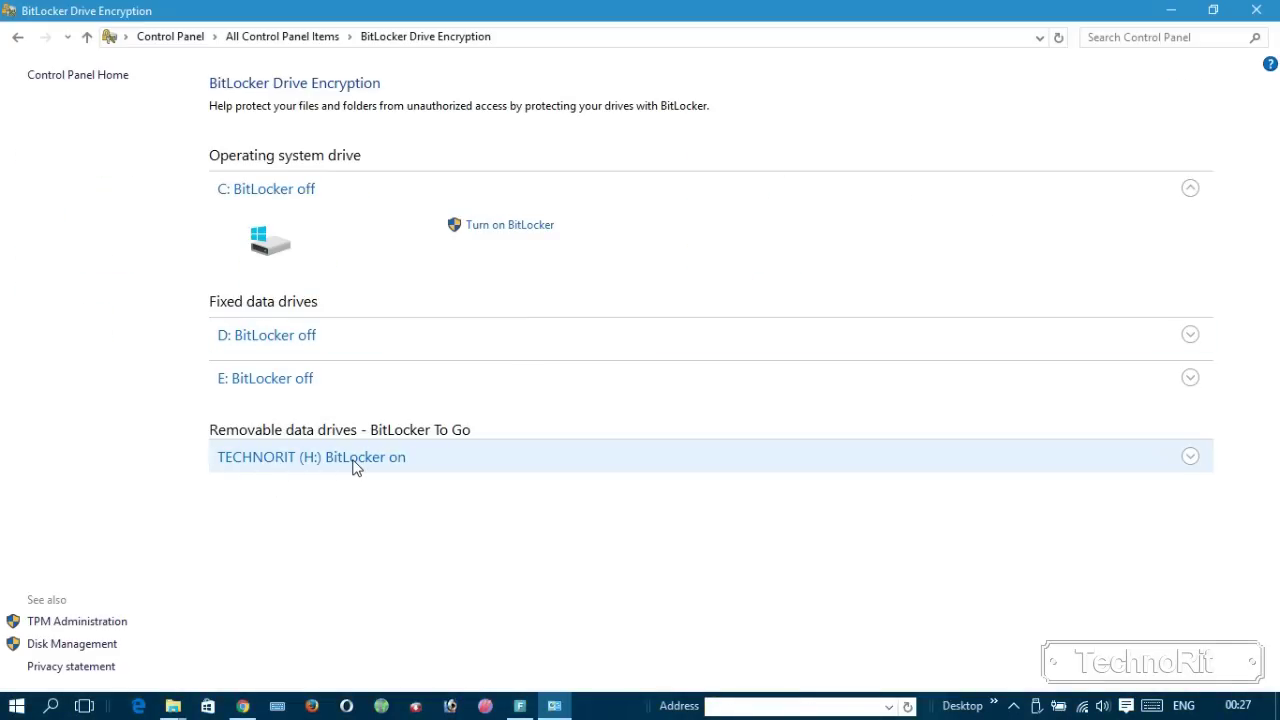
{"action": "left_click", "coordinate": [356, 468]}
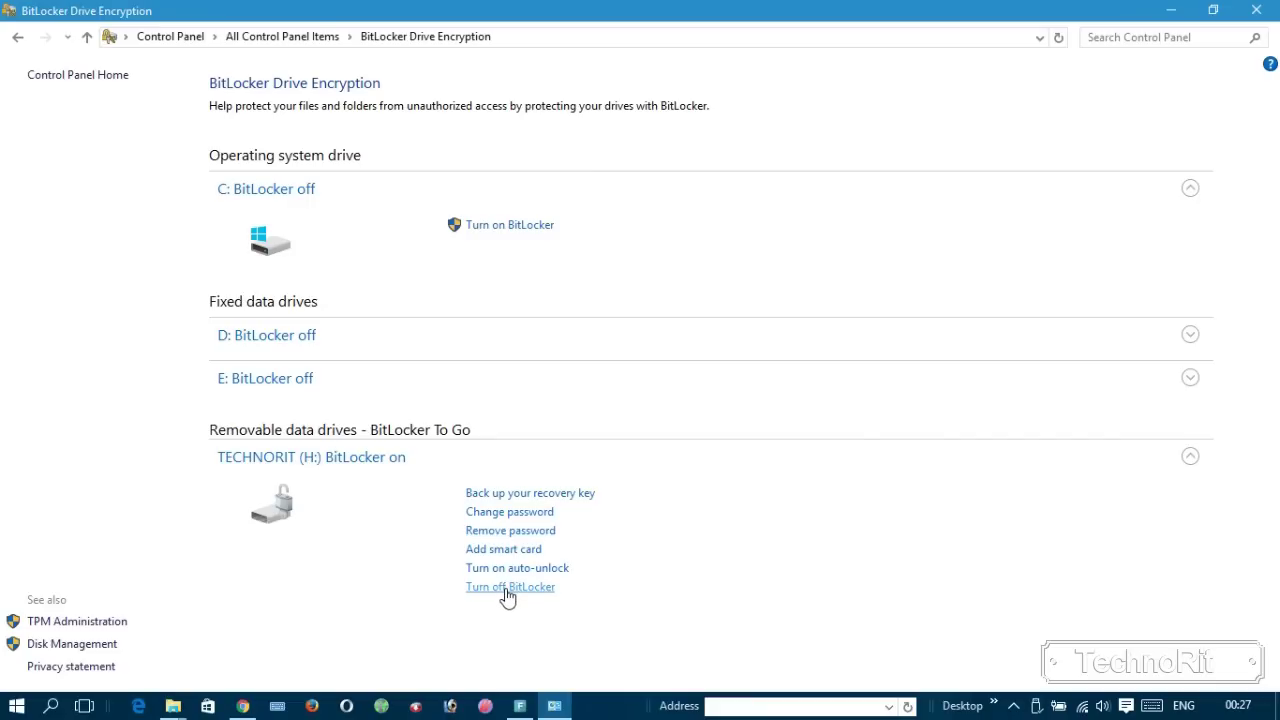
{"action": "left_click", "coordinate": [509, 590]}
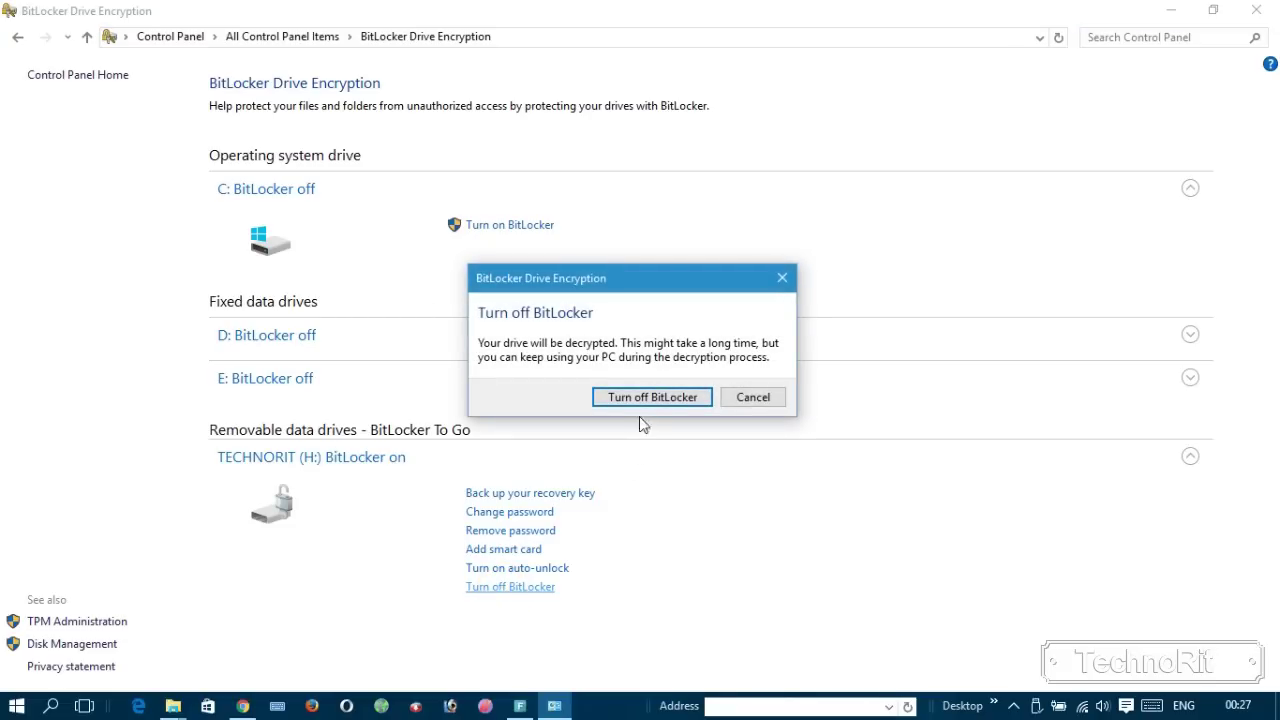
Step: Confirm decrypting TECHNORIT (H:) and dismiss the decryption-complete notice
{"action": "left_click", "coordinate": [641, 403]}
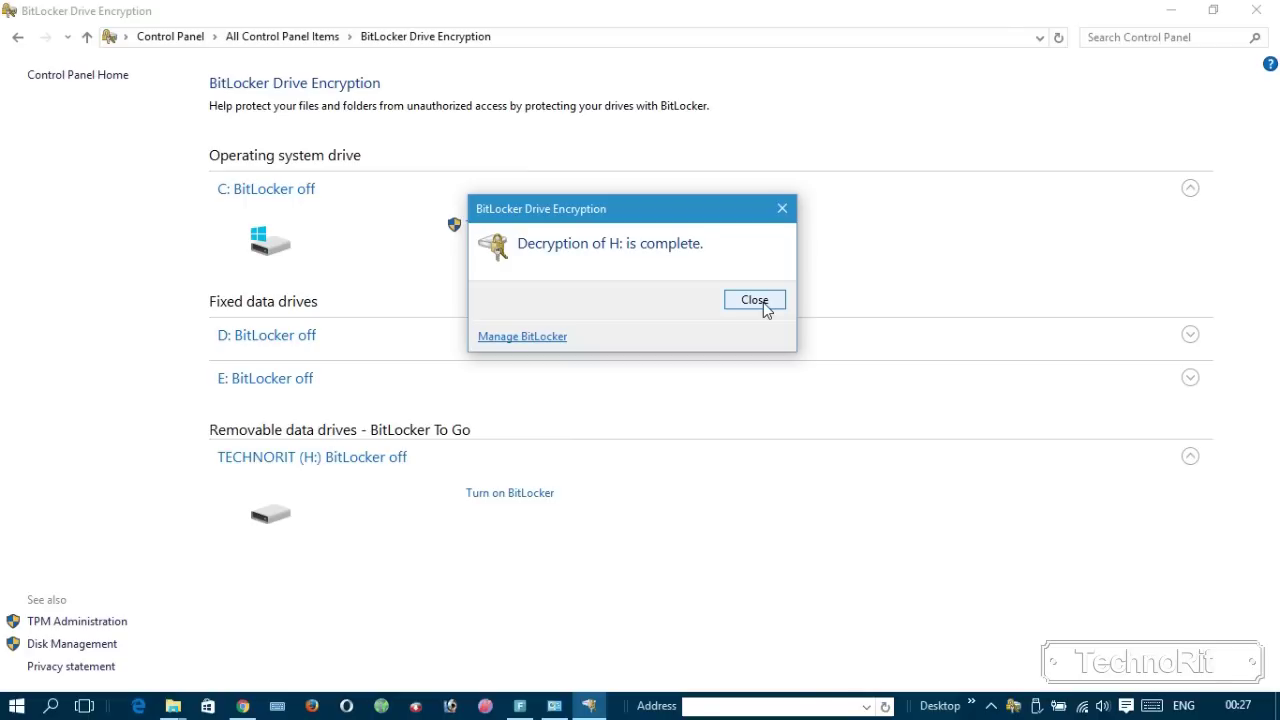
{"action": "left_click", "coordinate": [763, 302]}
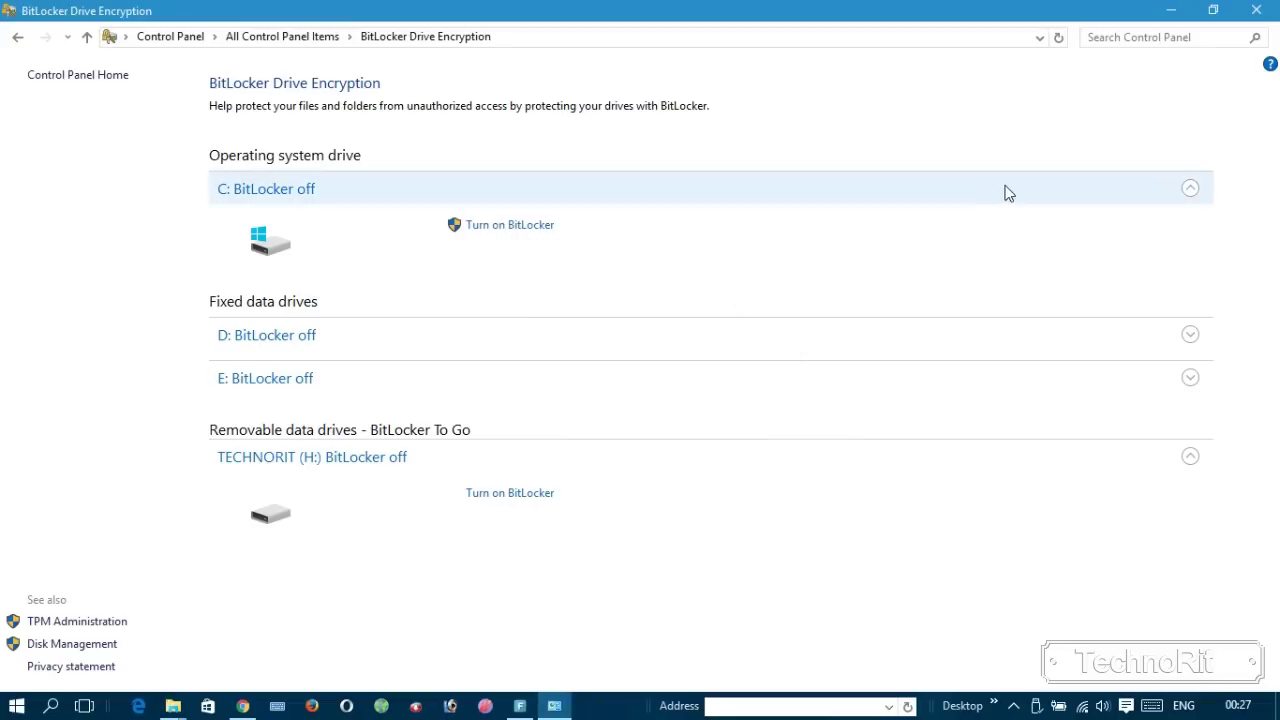
Step: Close Control Panel, confirm TECHNORIT (H:) opens to its photos, then close Explorer
{"action": "left_click", "coordinate": [1255, 10]}
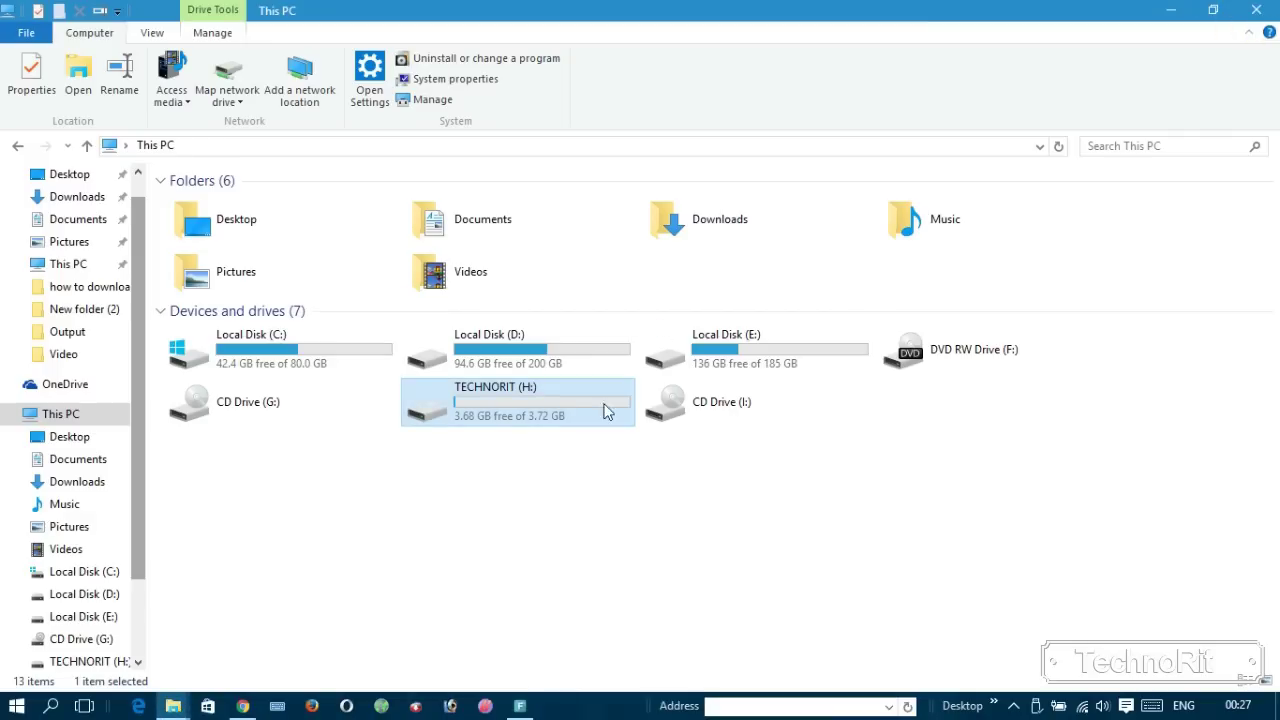
{"action": "double_click", "coordinate": [505, 395]}
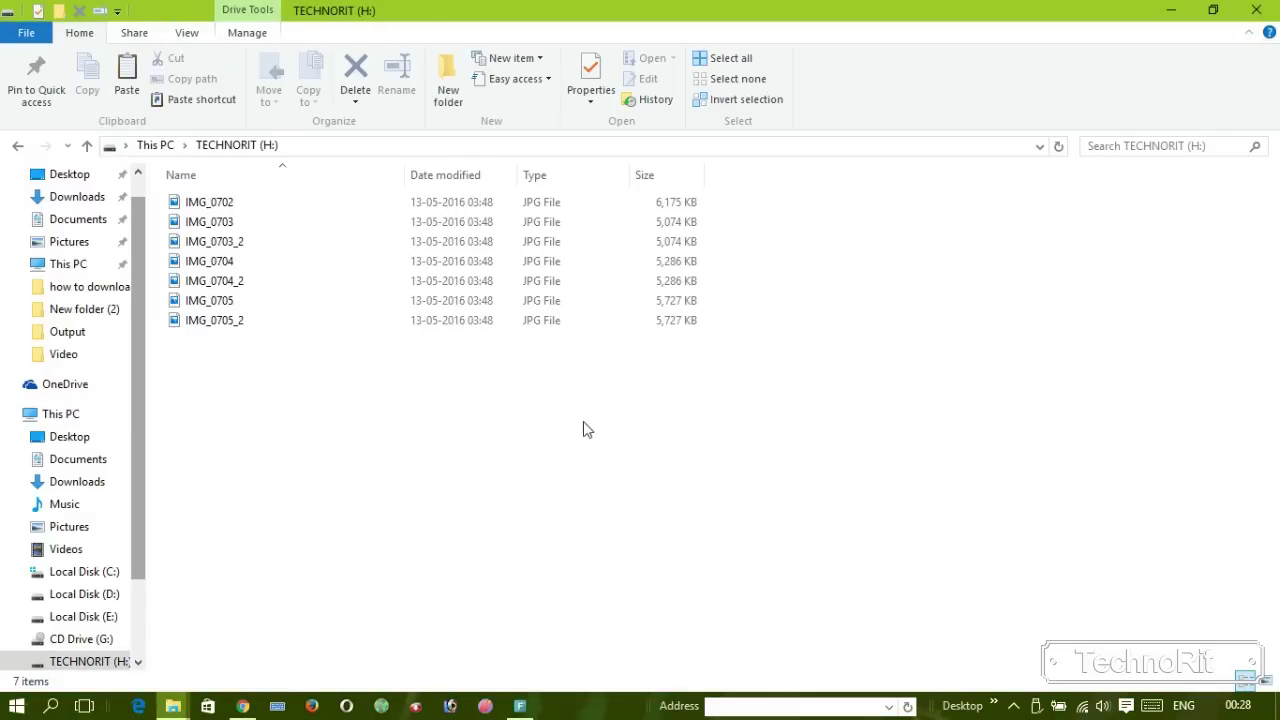
{"action": "left_click", "coordinate": [1255, 10]}
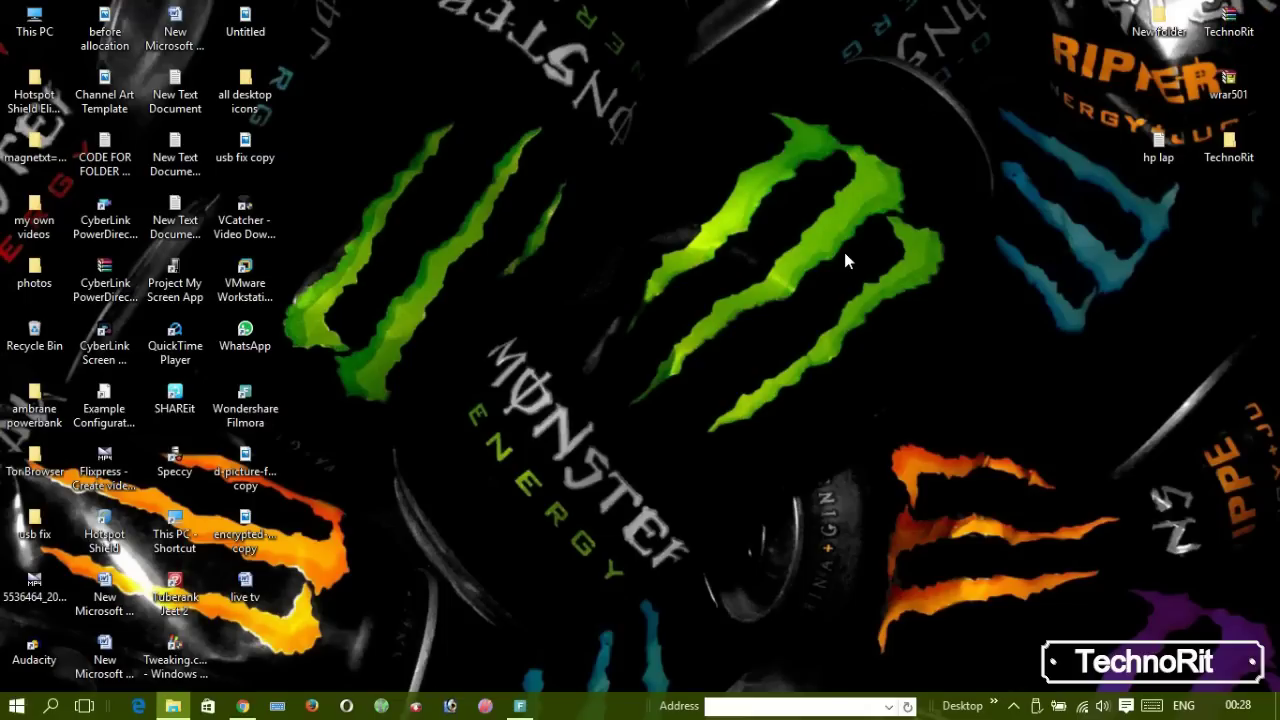